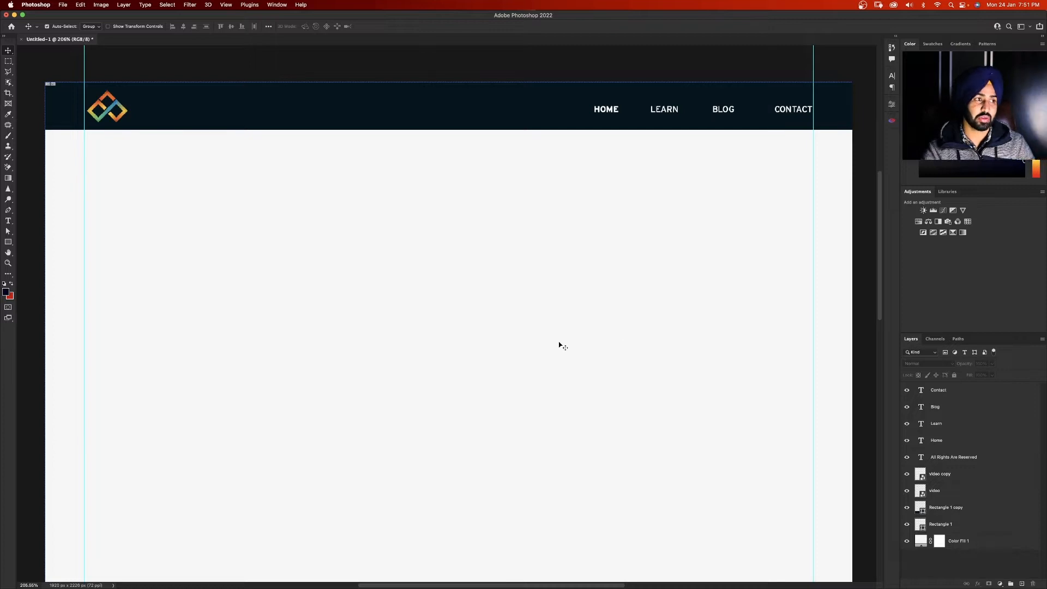
Step: Place Slider.jpg from the Website demo folder onto the page and scale it to the full 1920 px width
mouse_move(148, 586)
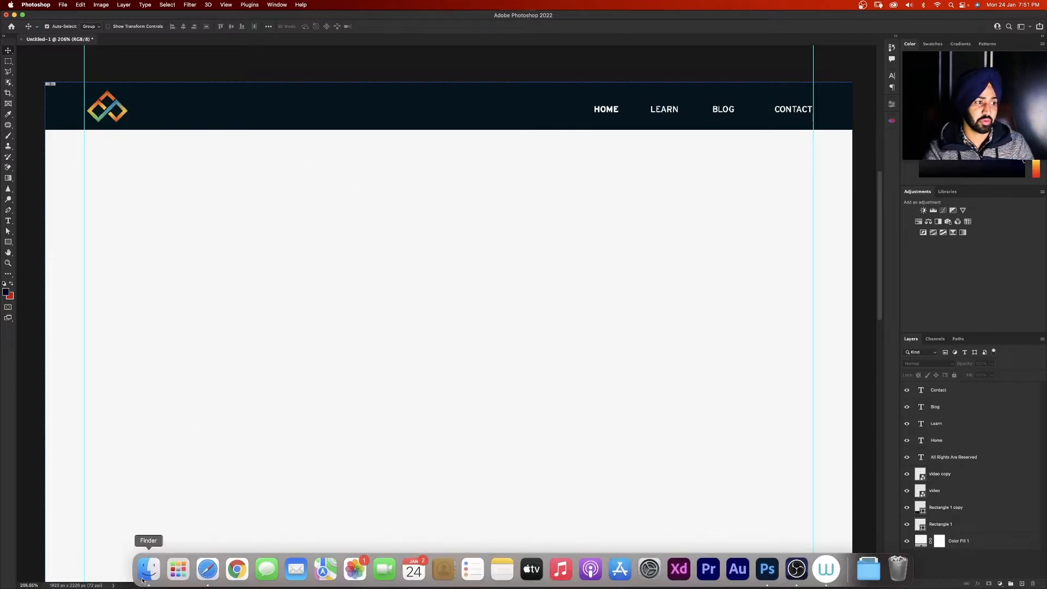
click(146, 570)
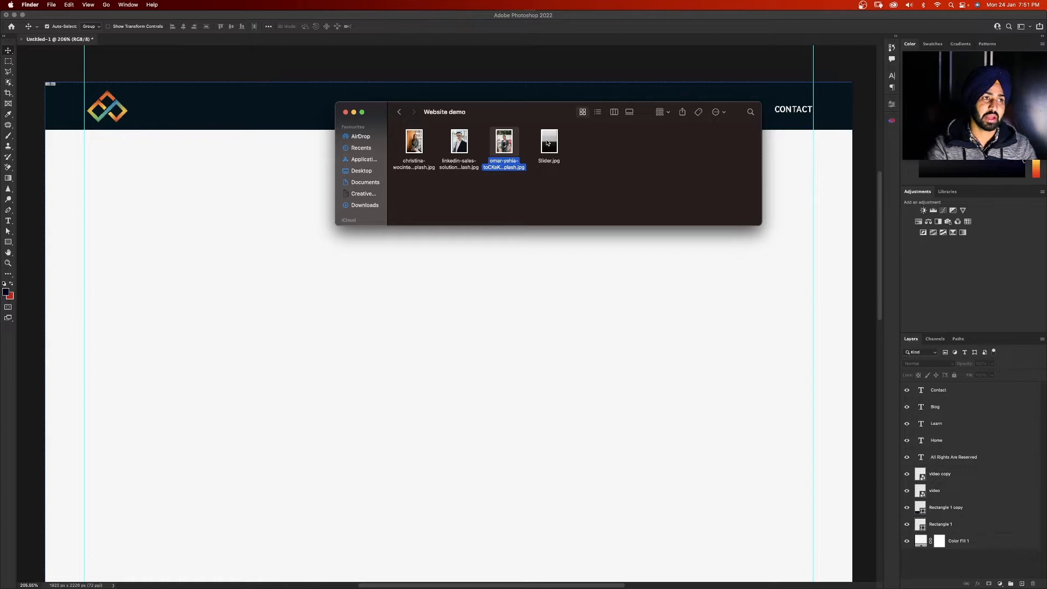
drag(549, 143, 289, 219)
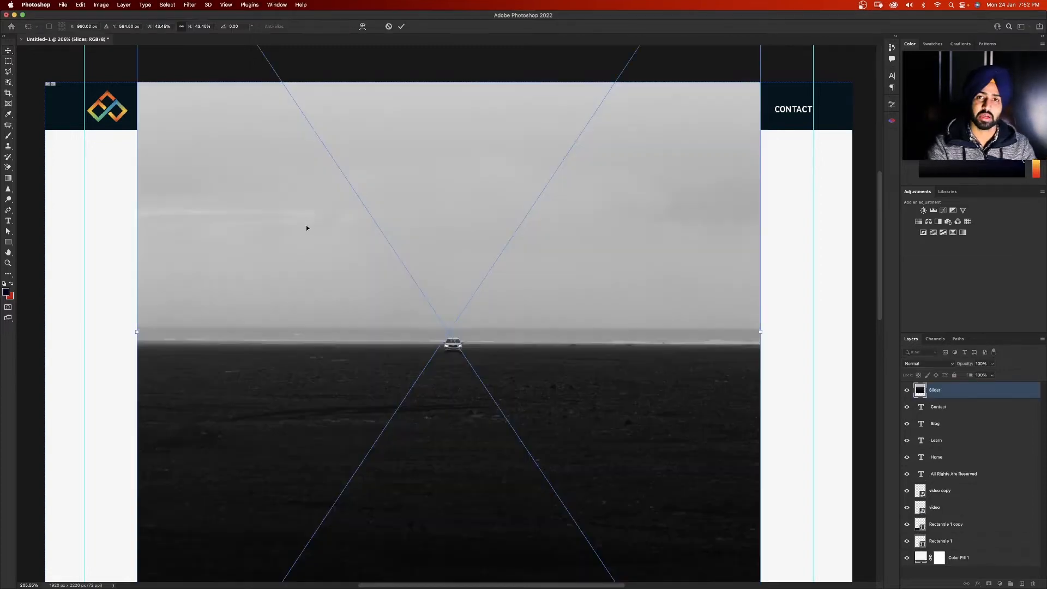
drag(137, 326, 45, 325)
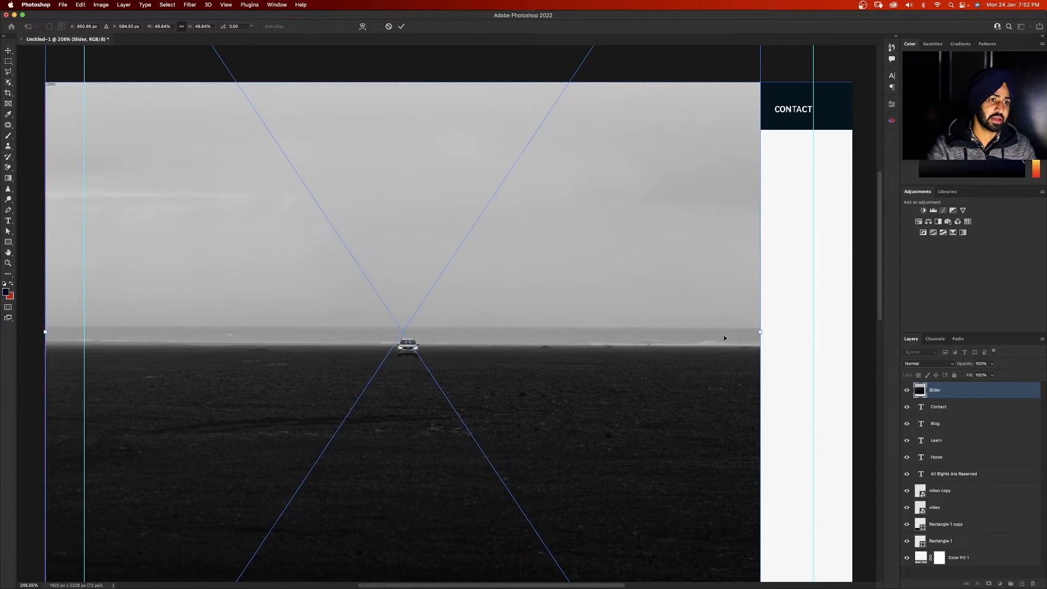
drag(759, 330, 852, 332)
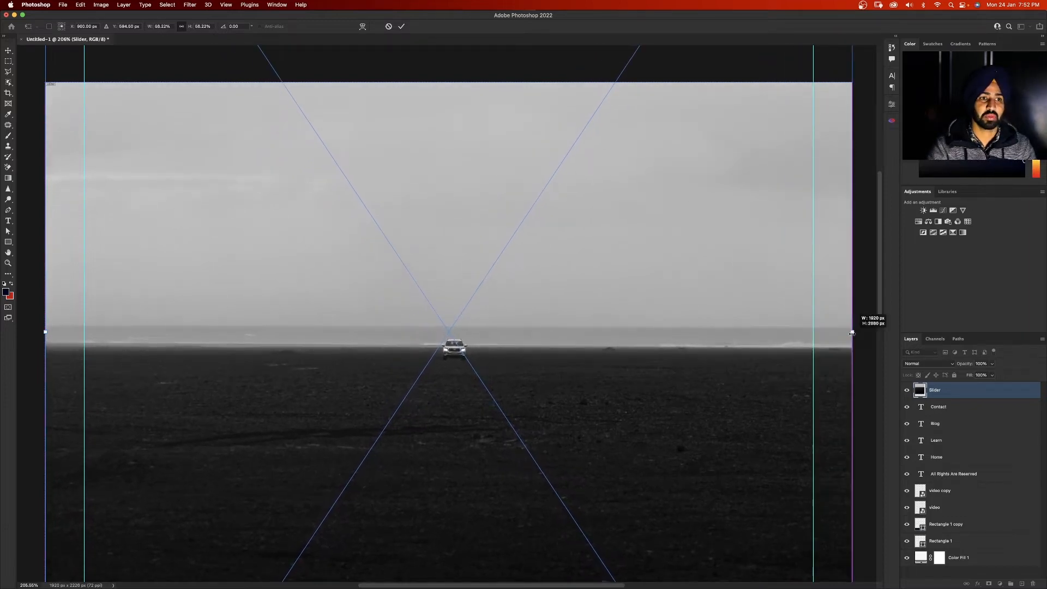
key(Return)
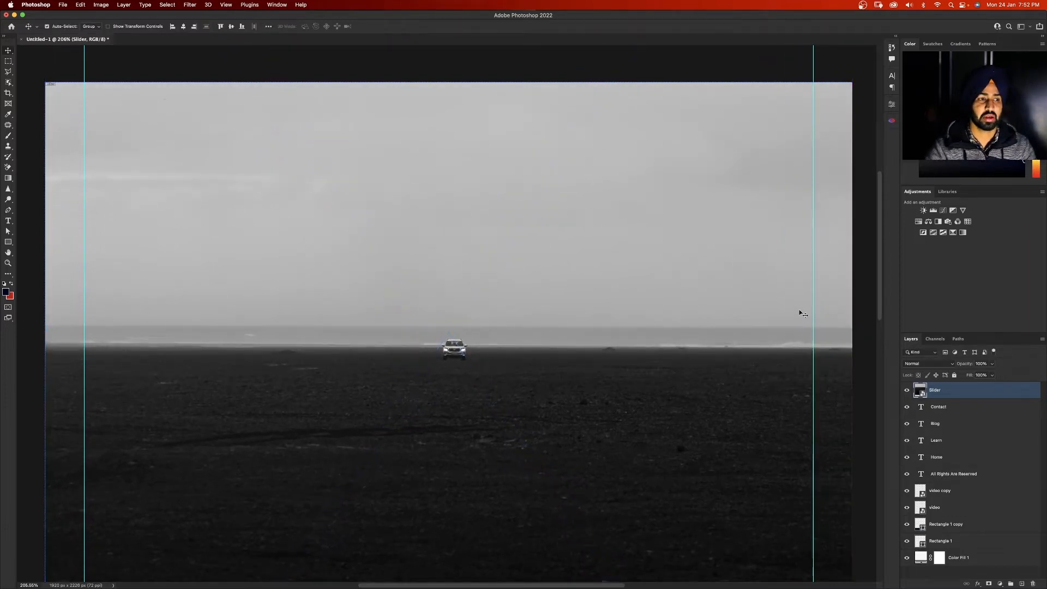
Step: Mask the slider image with a rectangular selection to a full-width band beneath the navigation header
key(super+0)
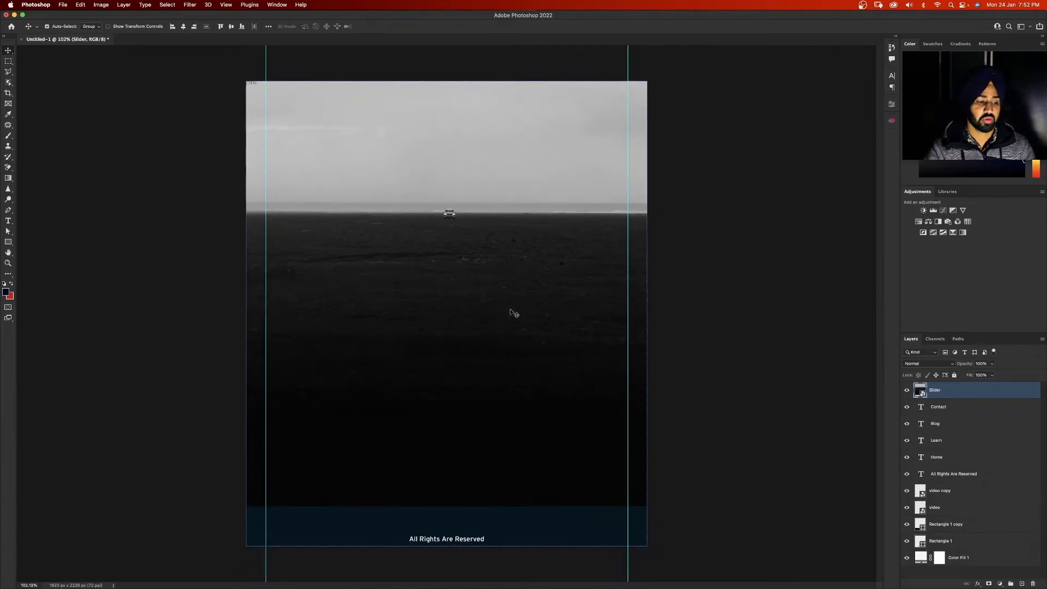
key(m)
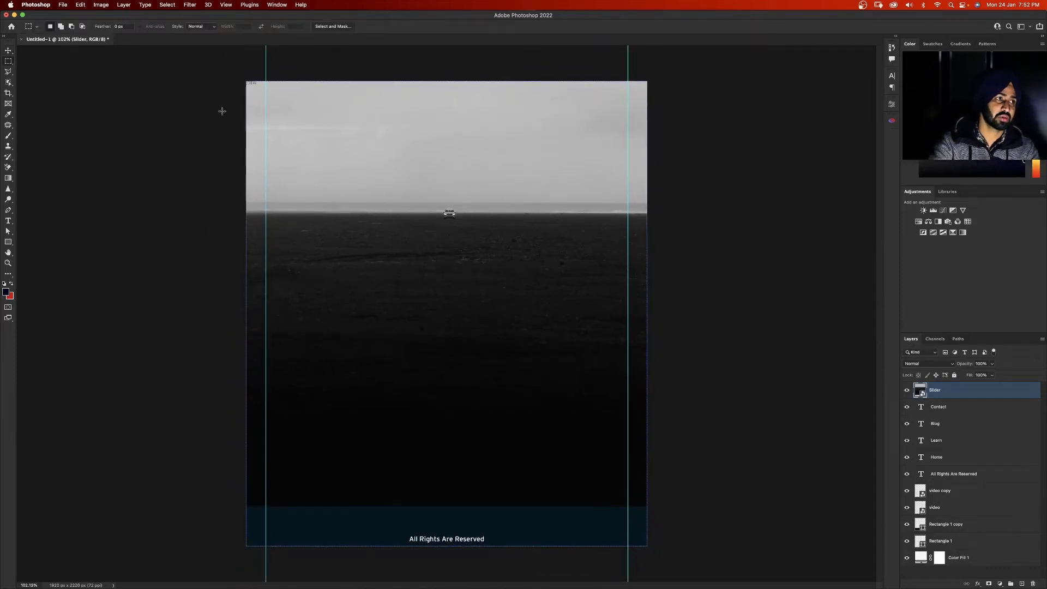
drag(231, 107, 682, 260)
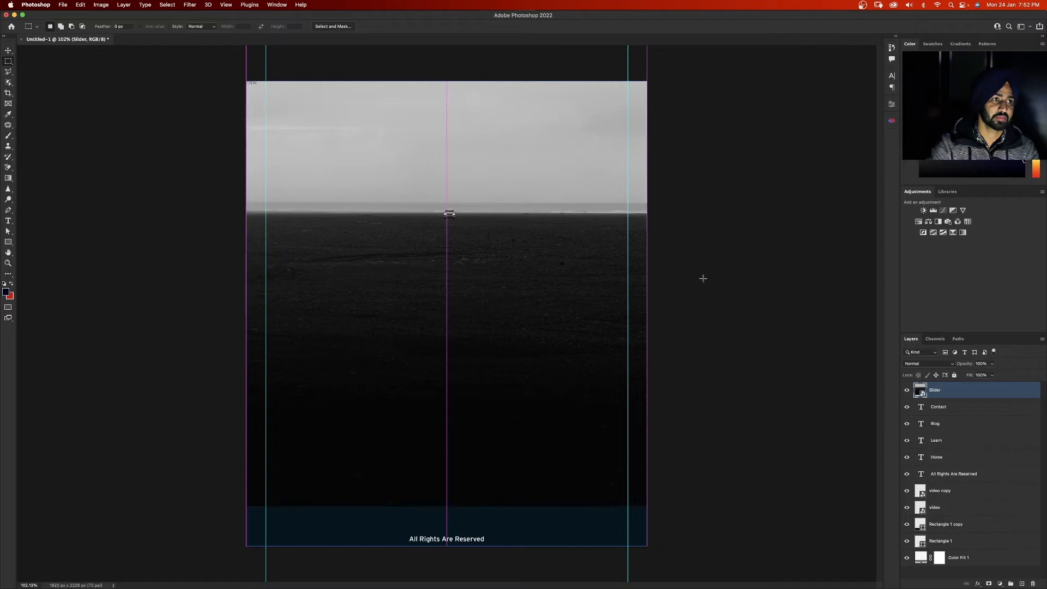
click(989, 582)
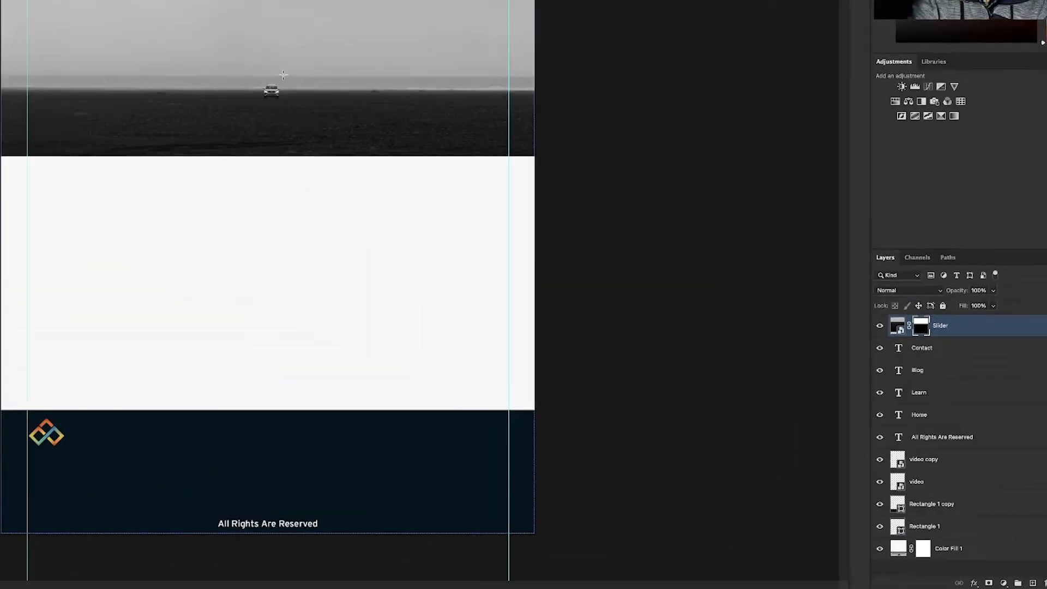
Step: Nudge the masked slider image upward so it meets the lower edge of the header
key(v)
key(Up)
key(Up)
key(Up)
key(Up)
key(Up)
key(Up)
key(Up)
key(Up)
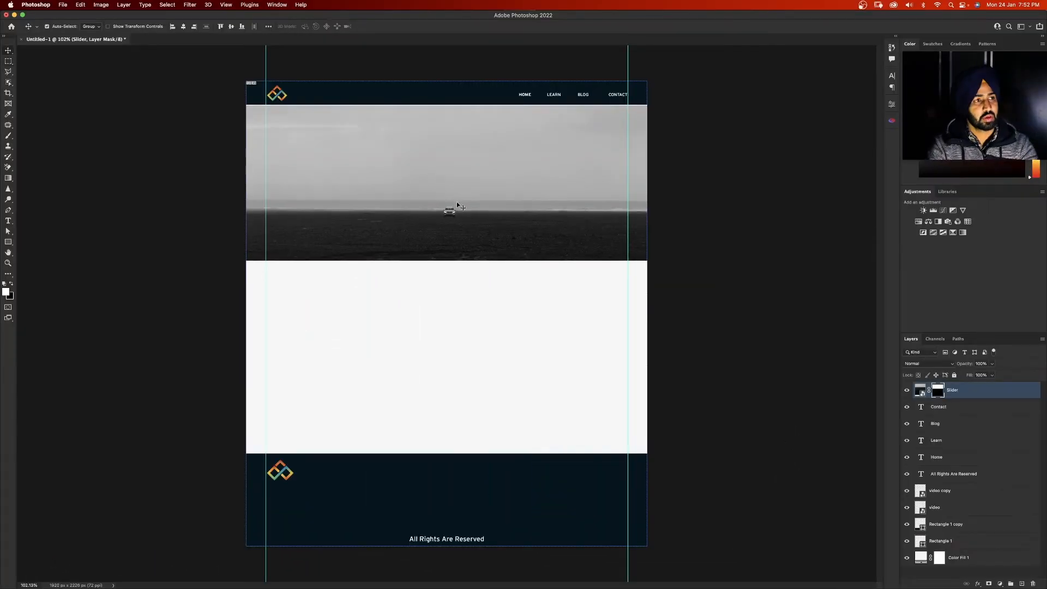
Step: Delete the masked slider image from the page, keeping the background fill layer
click(460, 295)
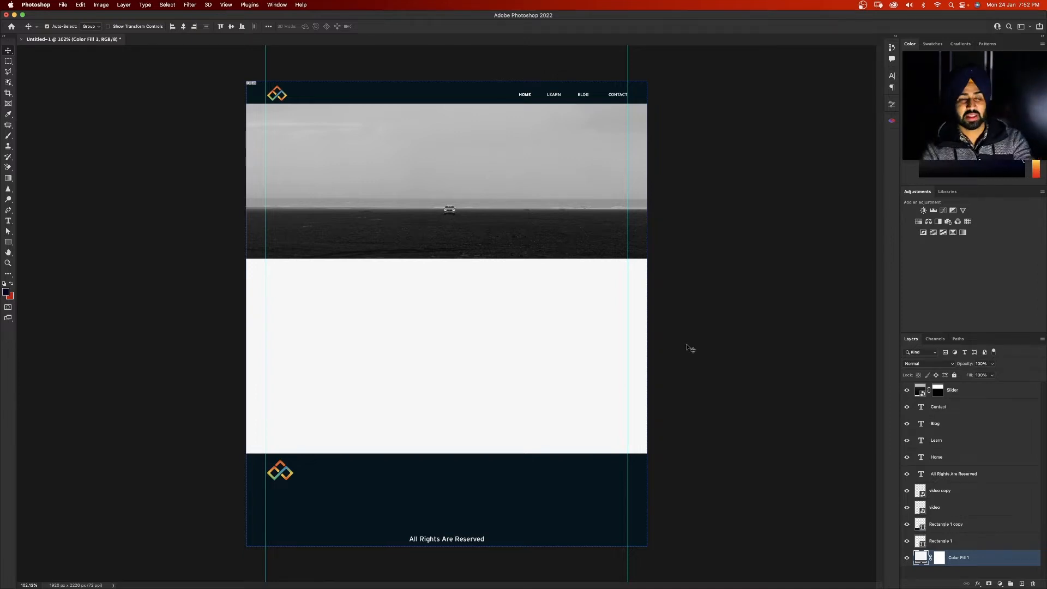
key(Delete)
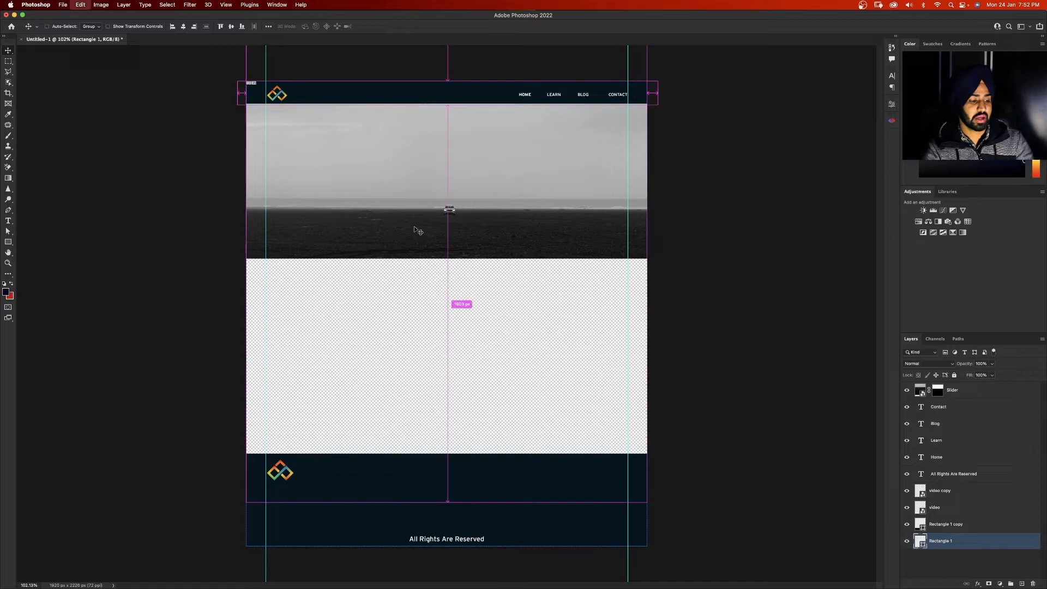
key(super+z)
click(415, 227)
key(Delete)
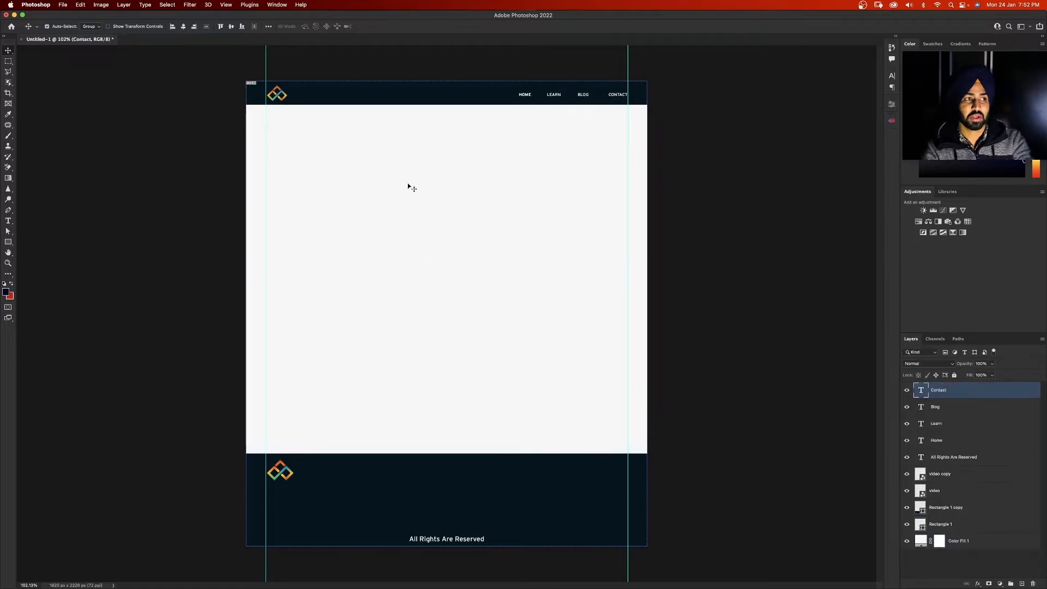
Step: Draw a full-width rectangular frame directly beneath the header with the Frame tool
scroll(338, 120, up, 5)
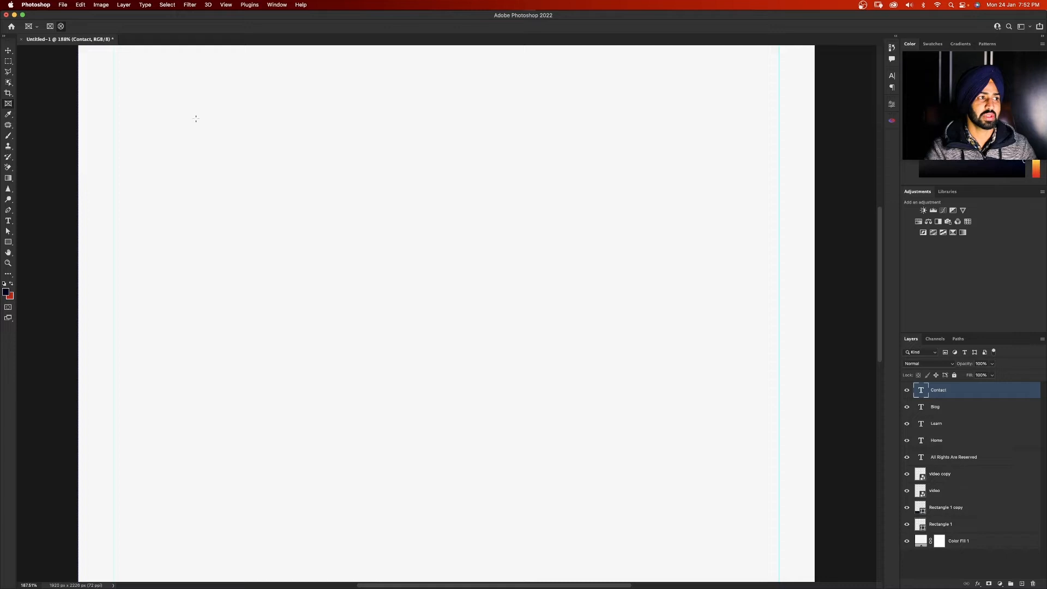
scroll(195, 118, up, 3)
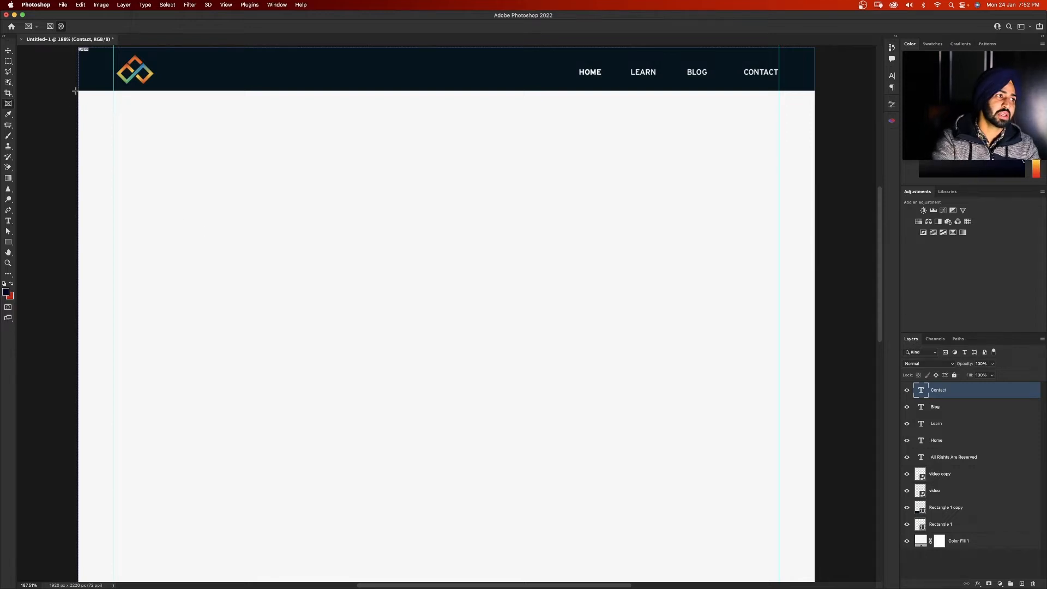
drag(76, 91, 816, 360)
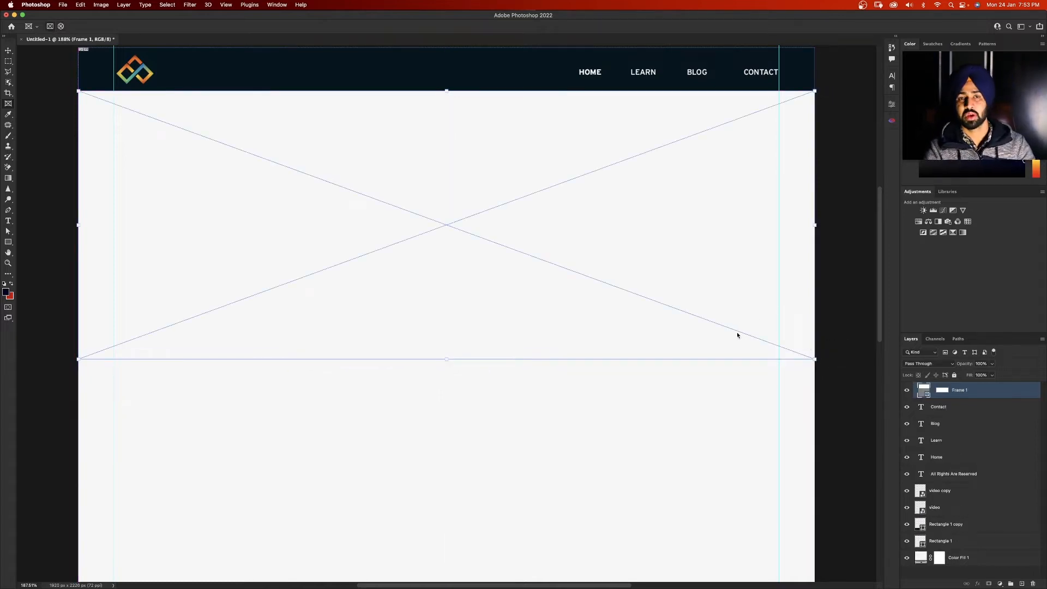
key(v)
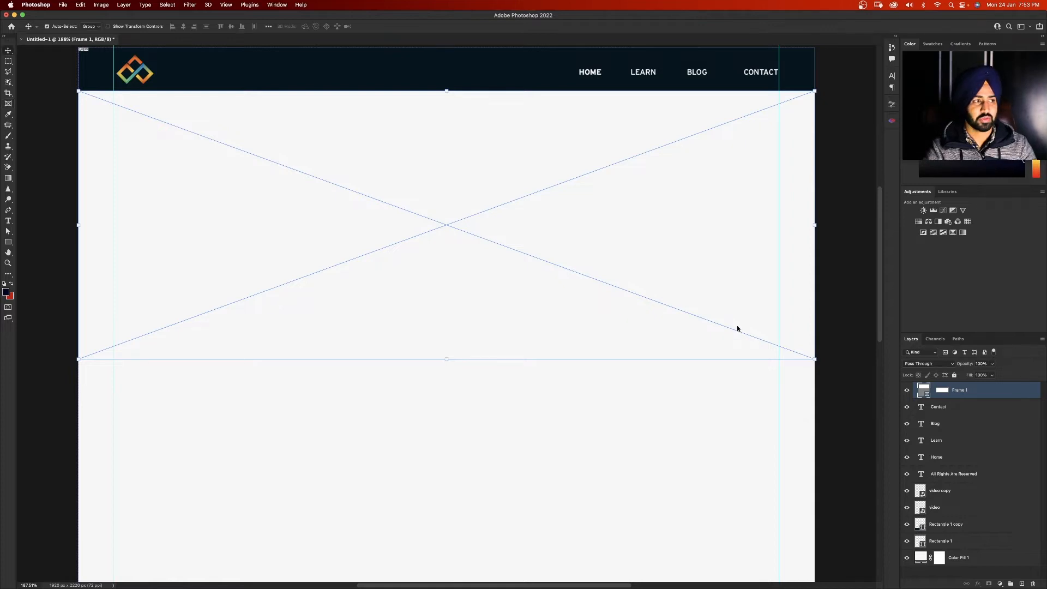
click(618, 408)
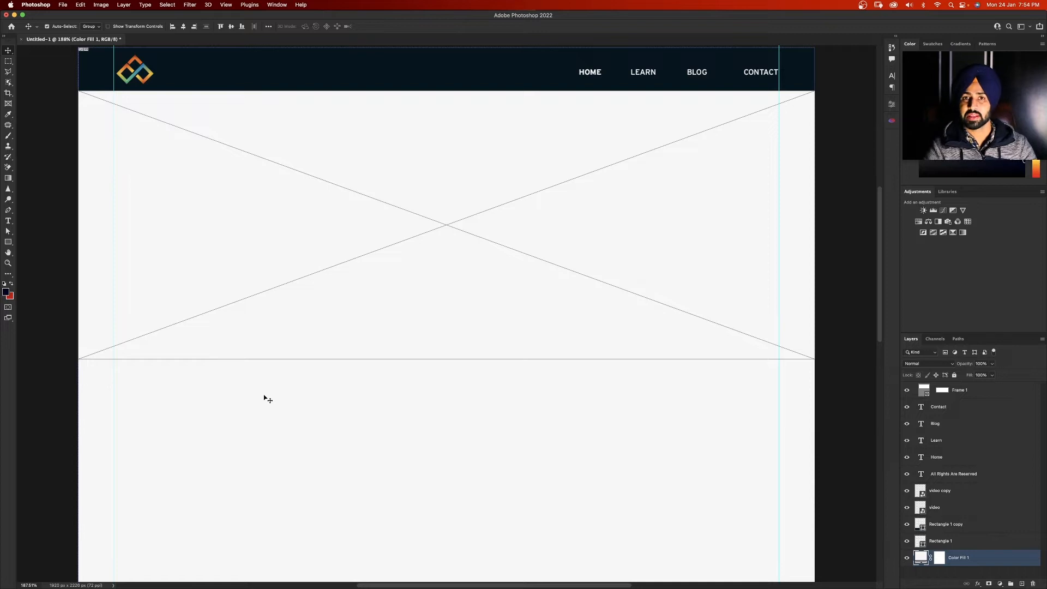
Step: Place Slider.jpg from the Website demo folder inside the empty frame beneath the header
click(290, 283)
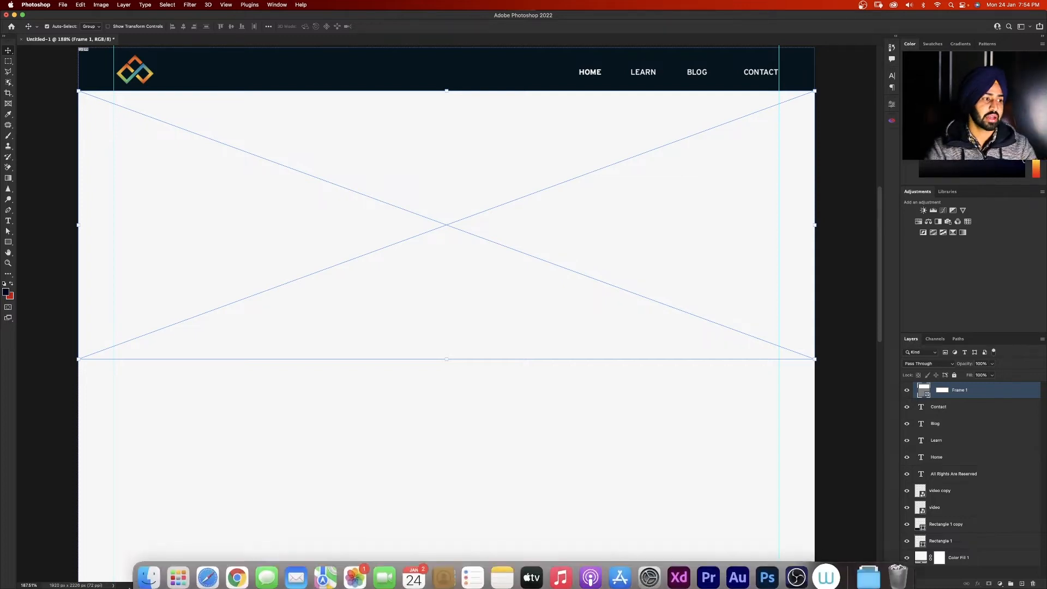
click(143, 580)
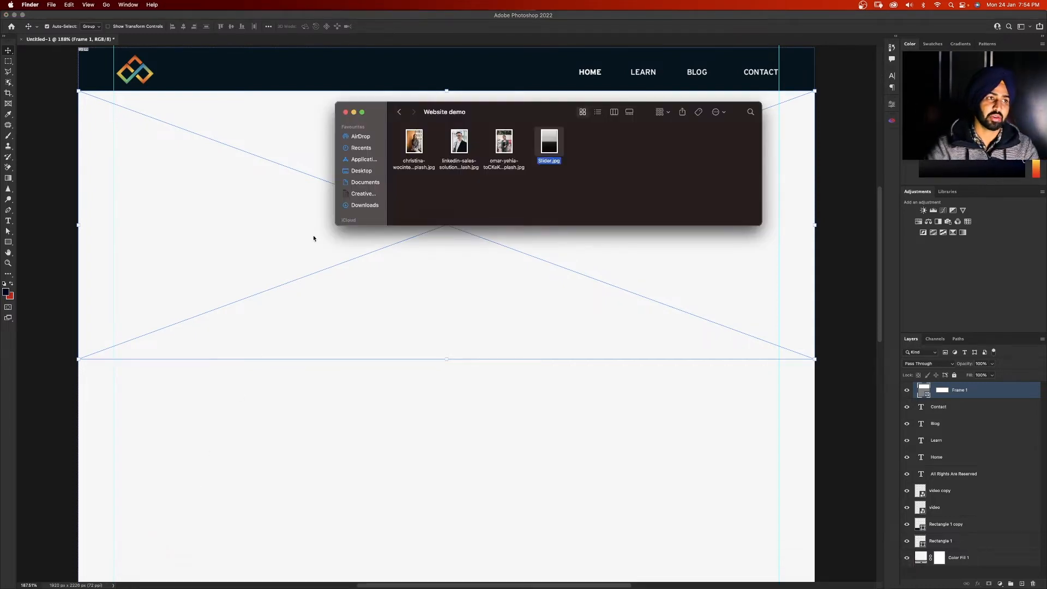
drag(550, 143, 283, 227)
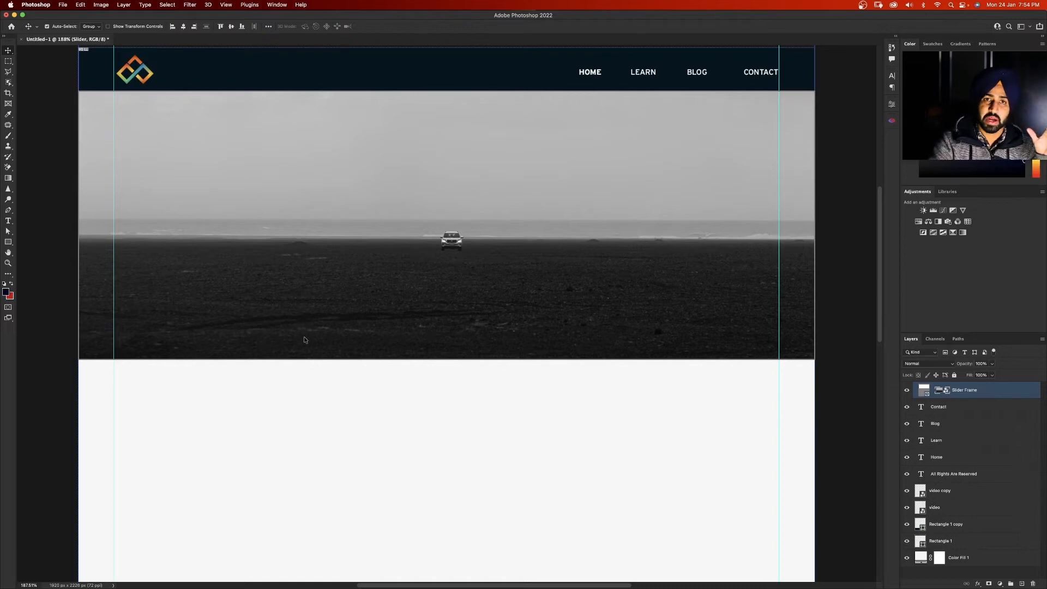
Step: Examine how the slider frame and the image inside it are selected separately, and review the page with the slider
click(319, 379)
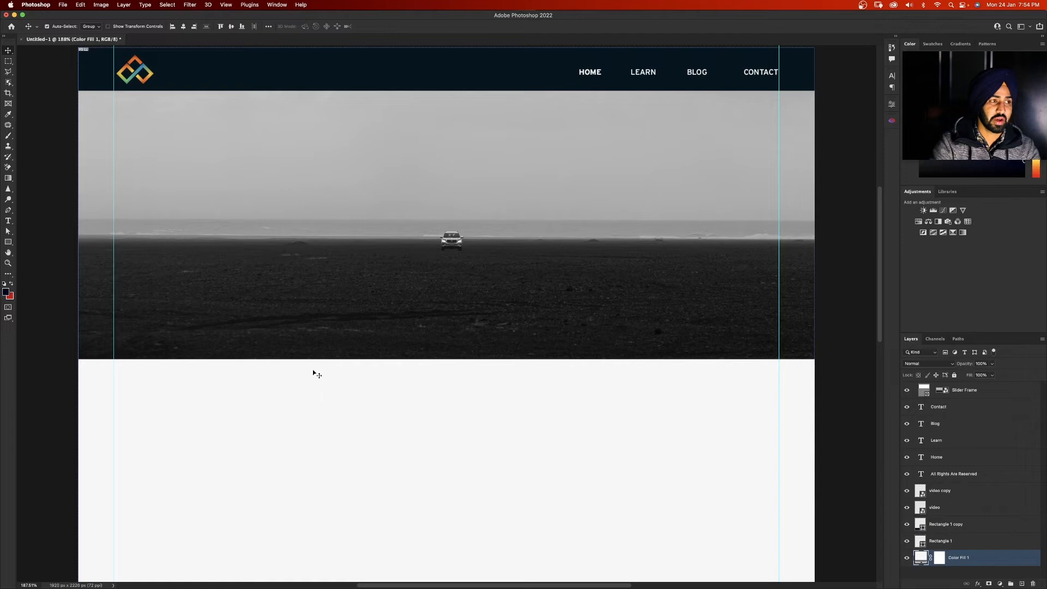
click(352, 282)
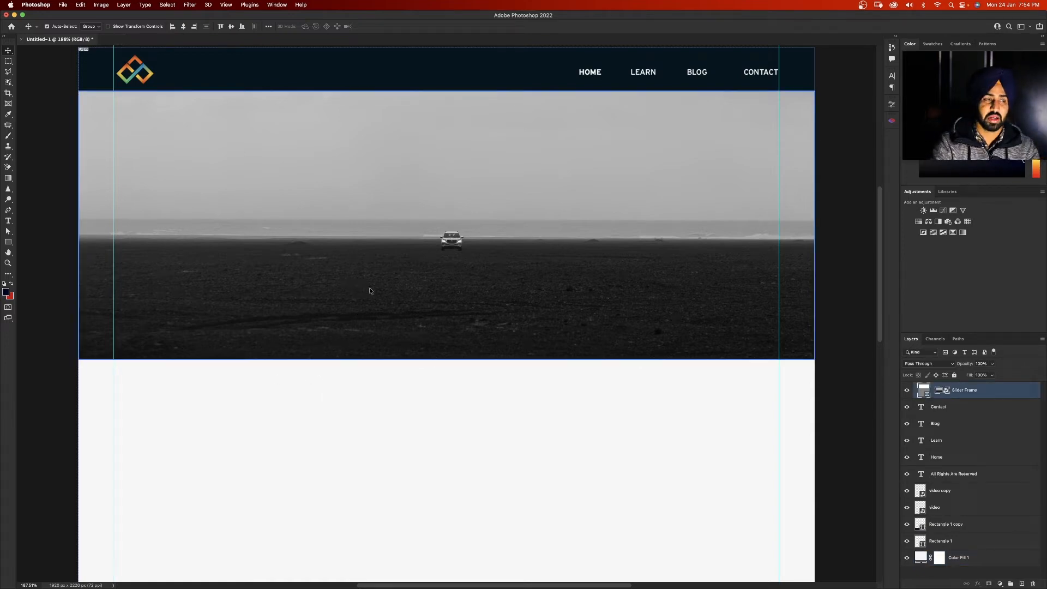
click(317, 402)
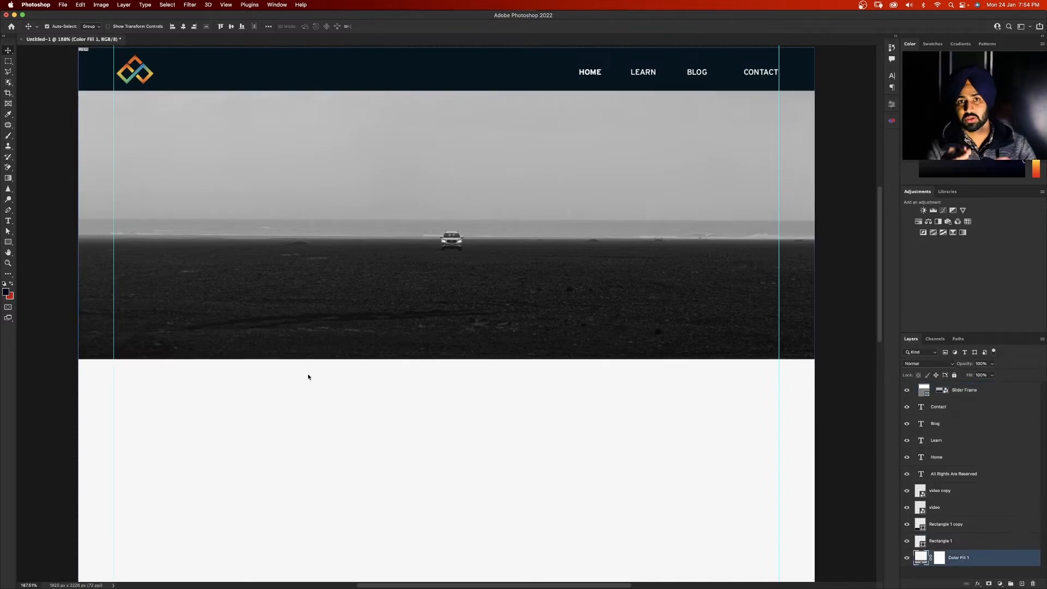
click(331, 309)
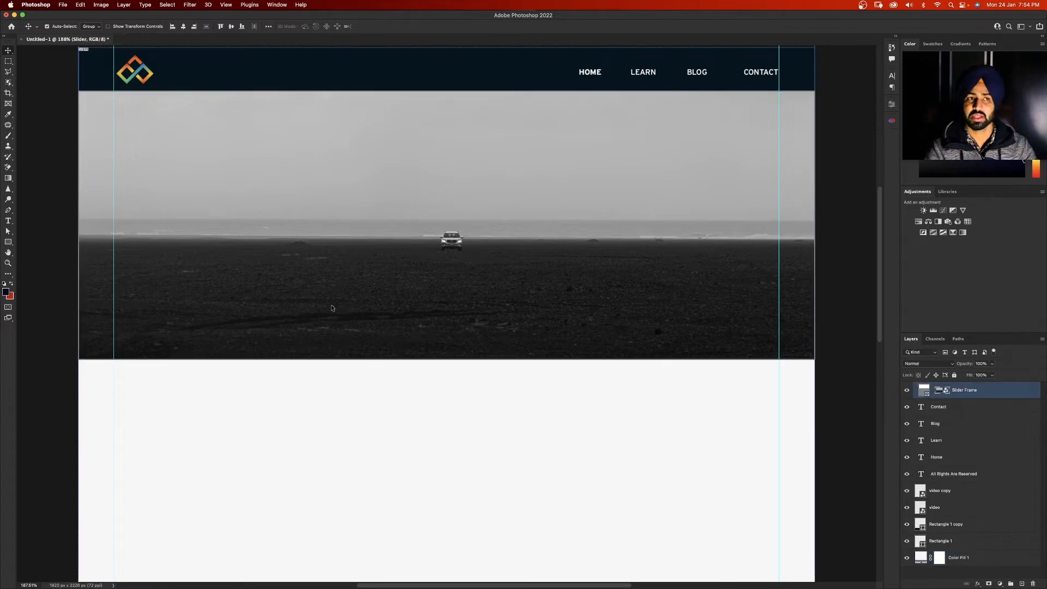
key(super+0)
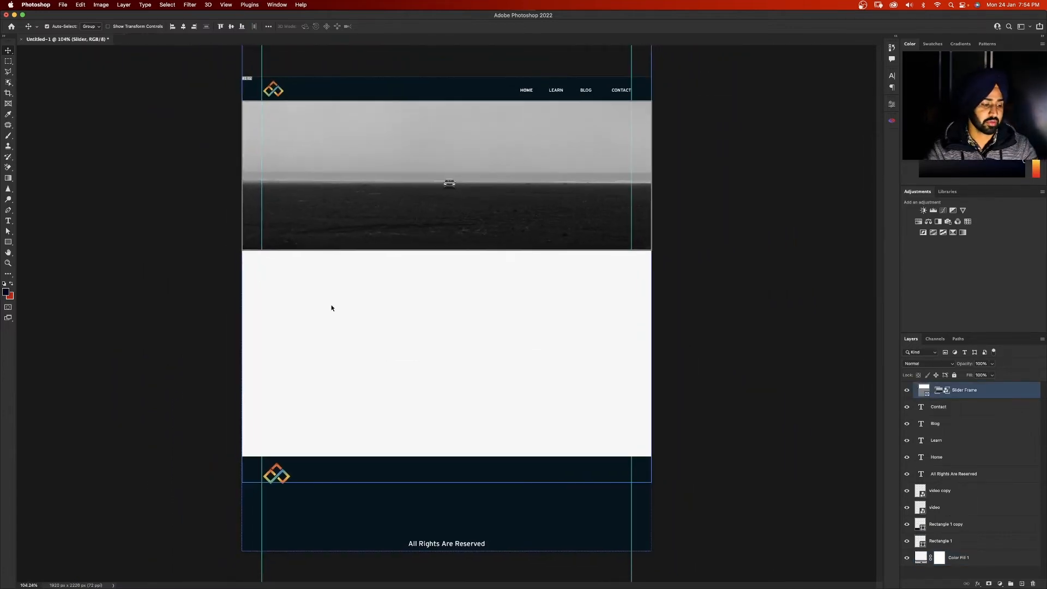
key(super+equal)
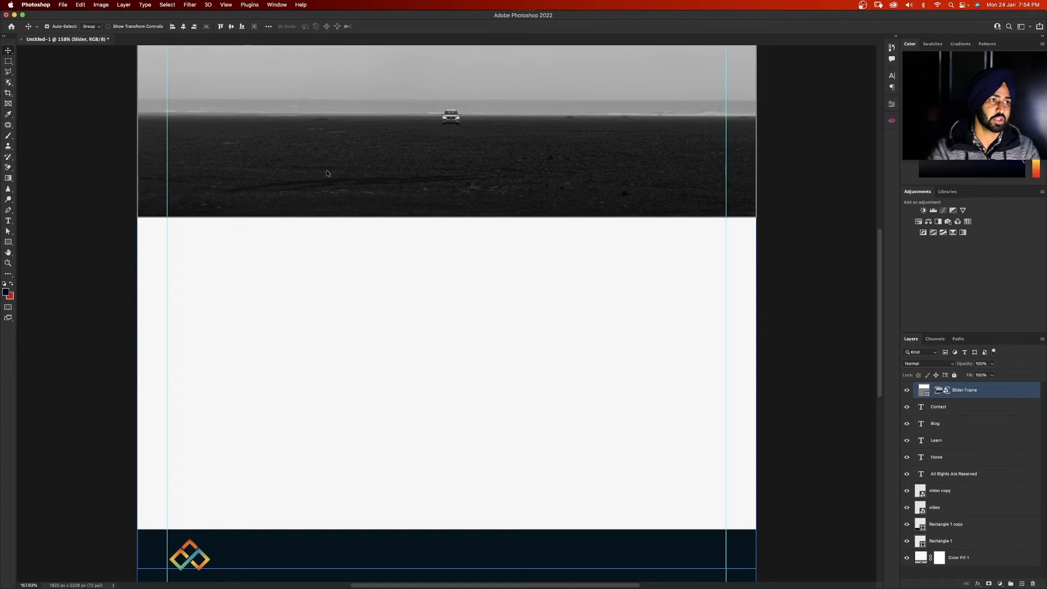
drag(402, 227, 380, 412)
mouse_move(429, 339)
mouse_down()
mouse_move(430, 255)
mouse_move(430, 359)
mouse_move(424, 291)
mouse_move(424, 327)
mouse_up()
click(439, 452)
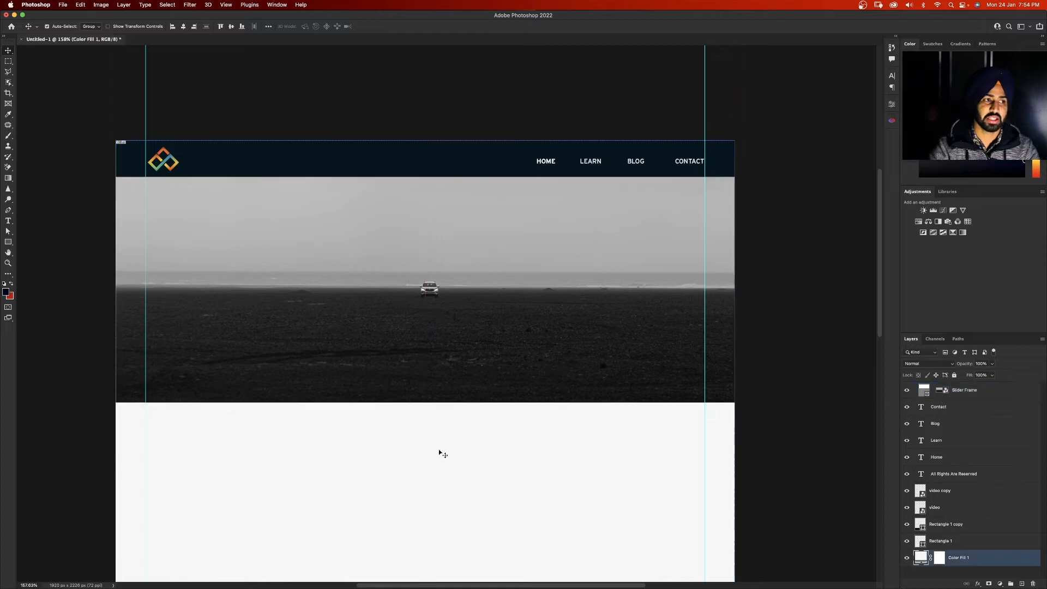
click(482, 370)
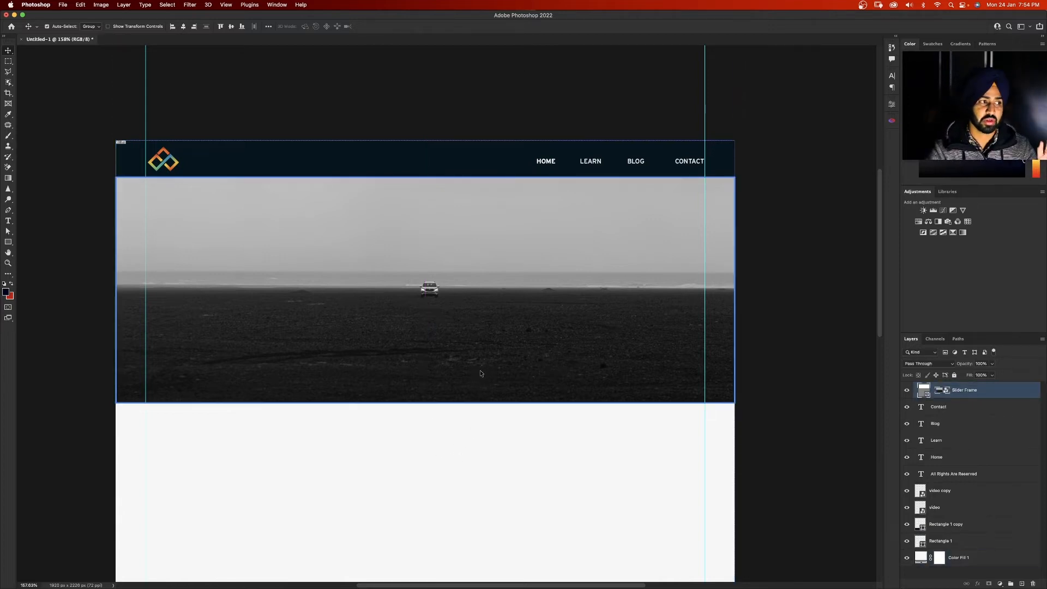
click(483, 451)
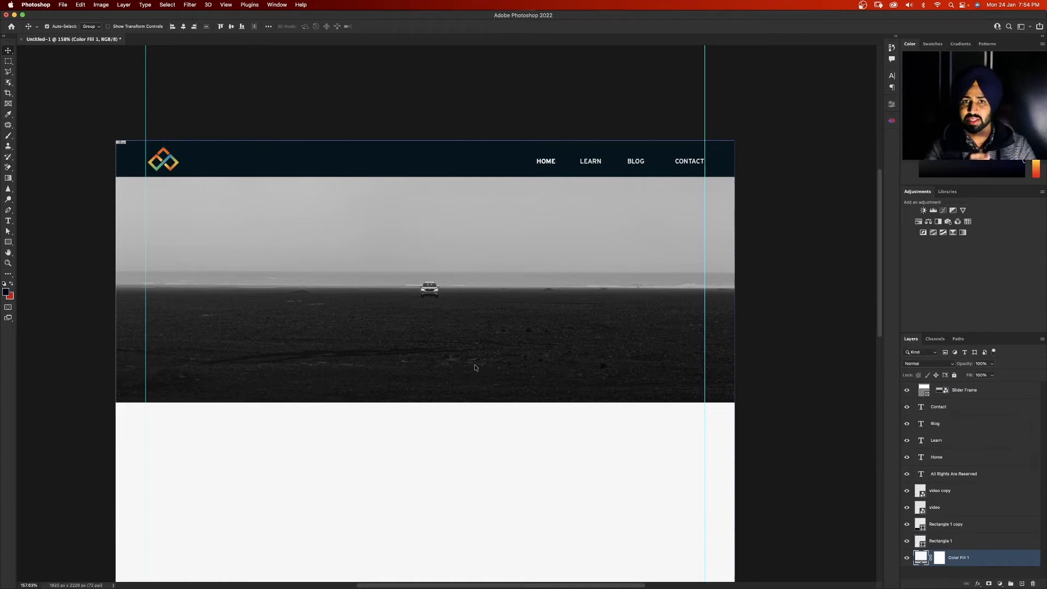
click(475, 367)
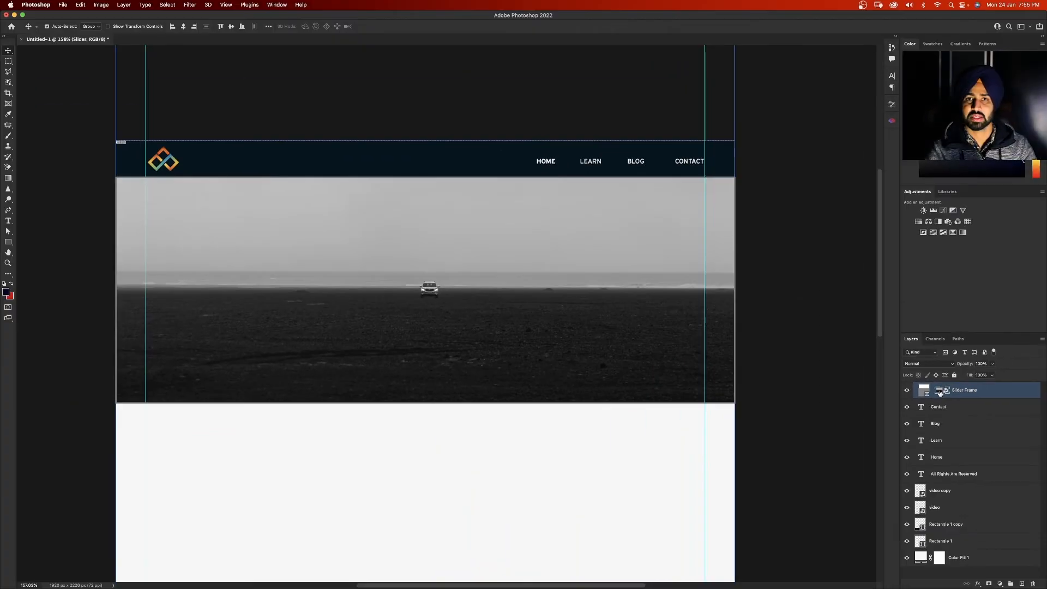
Step: Add the text "Our Team" in the blank area below the slider image
click(322, 474)
scroll(322, 474, down, 5)
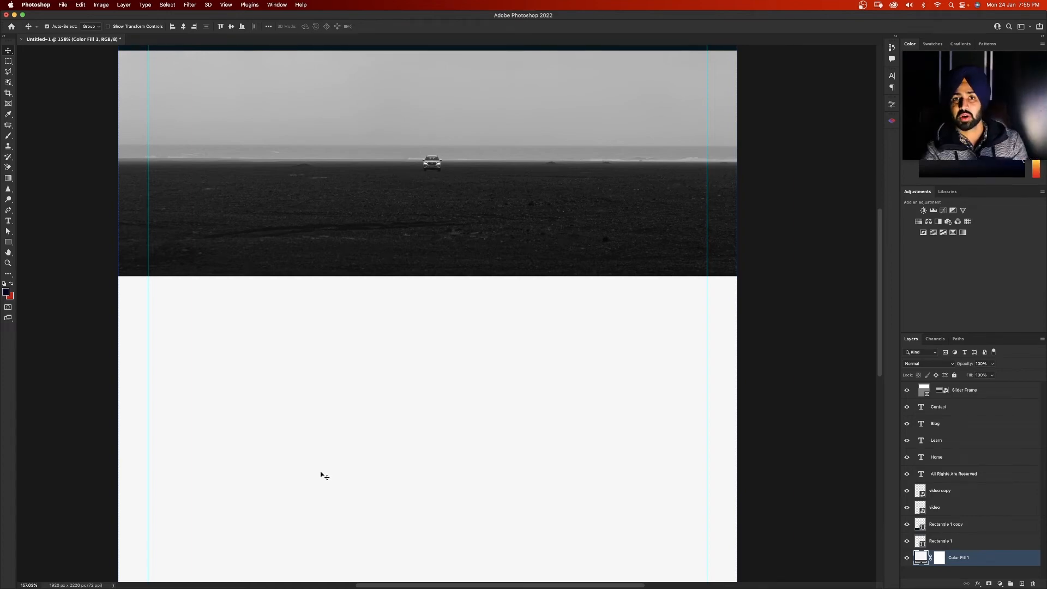
key(t)
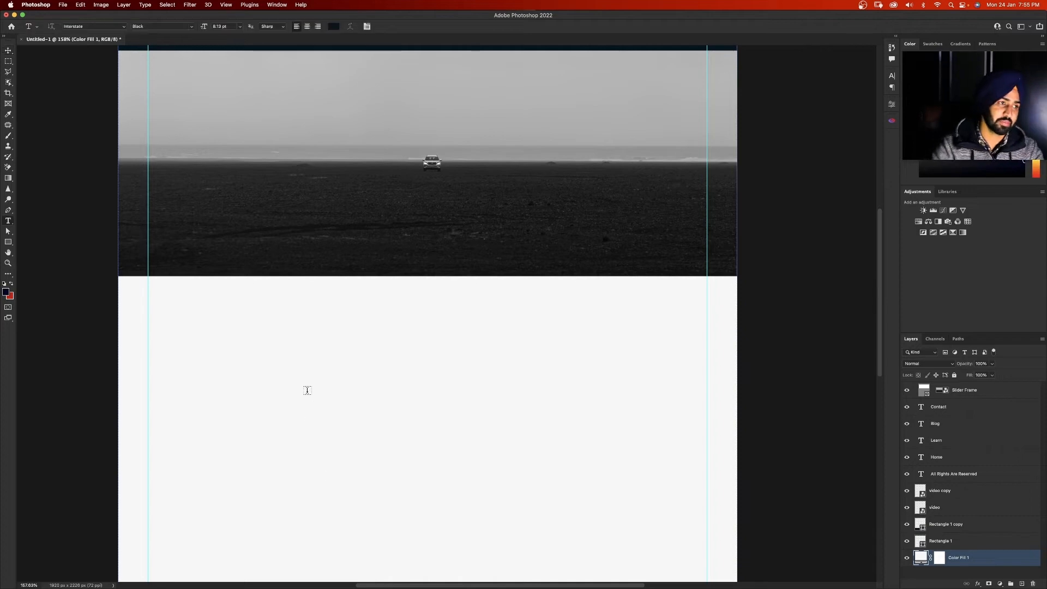
scroll(307, 390, up, 3)
click(338, 368)
text(Our Team)
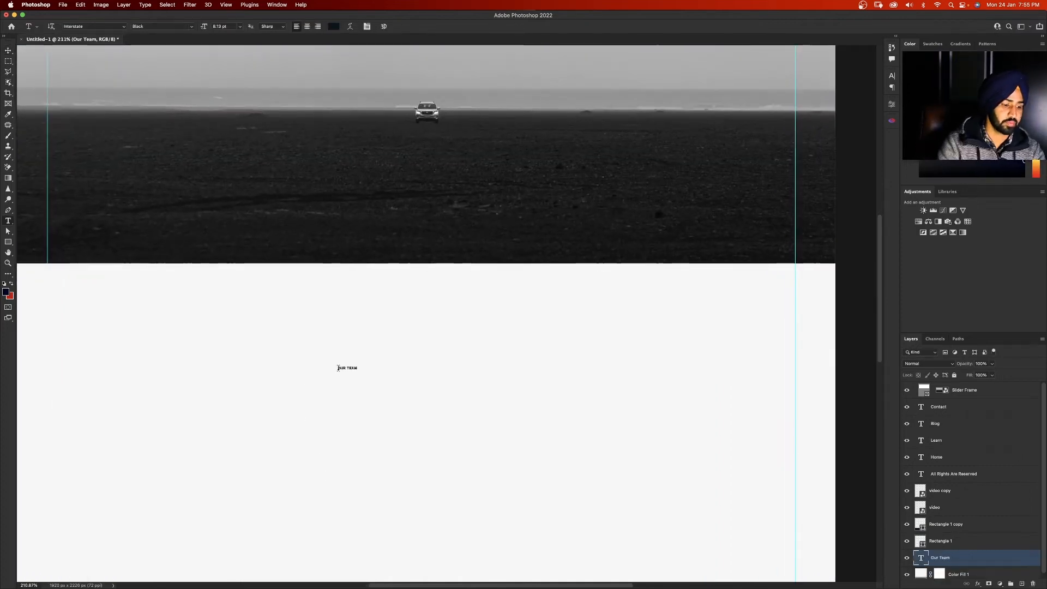
Step: Scale up the Our Team text into a large heading, centred horizontally on the page below the slider
text(v)
key(super+t)
drag(357, 365, 508, 317)
key(Return)
key(t)
key(v)
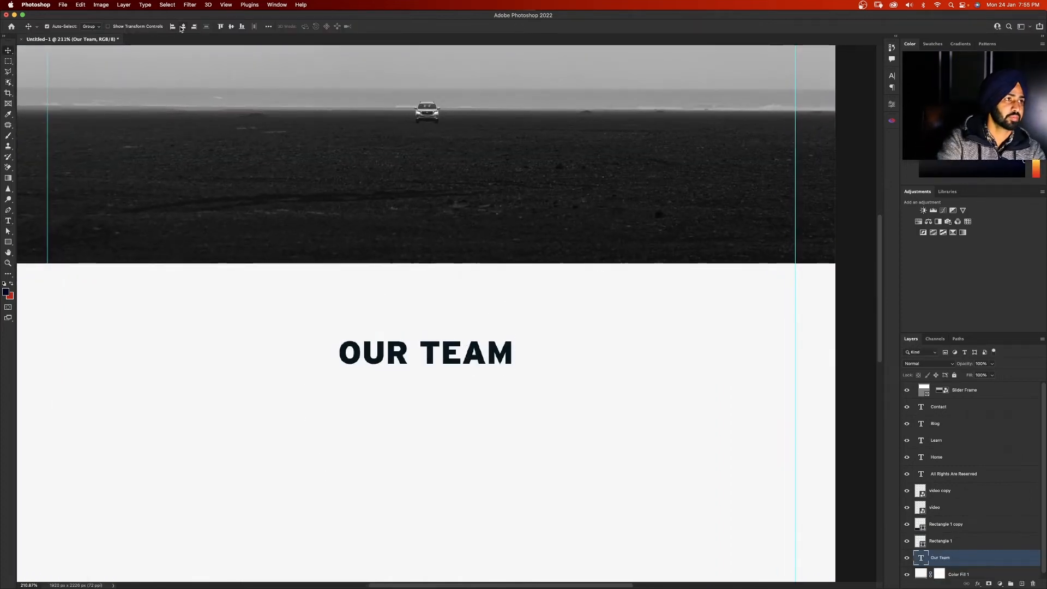
scroll(381, 374, down, 3)
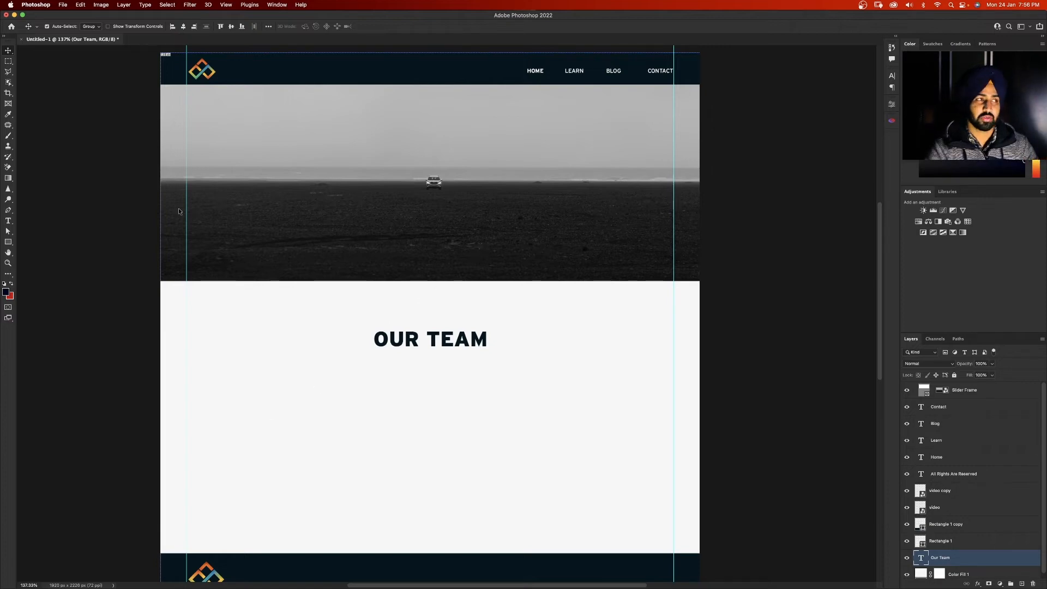
Step: Draw a circular frame below and to the left of the Our Team heading using the elliptical Frame tool
click(8, 104)
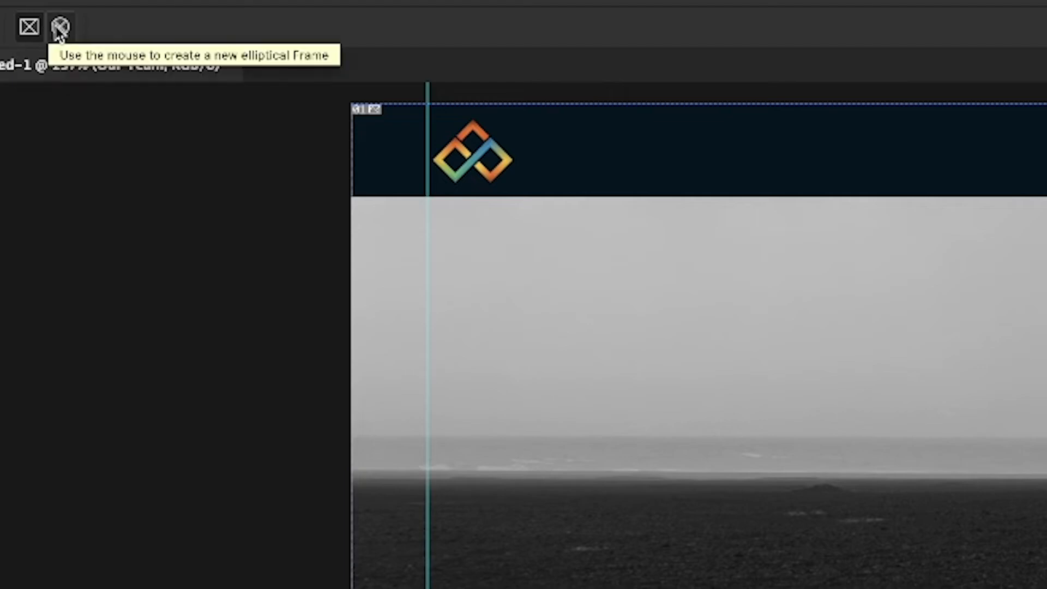
click(60, 27)
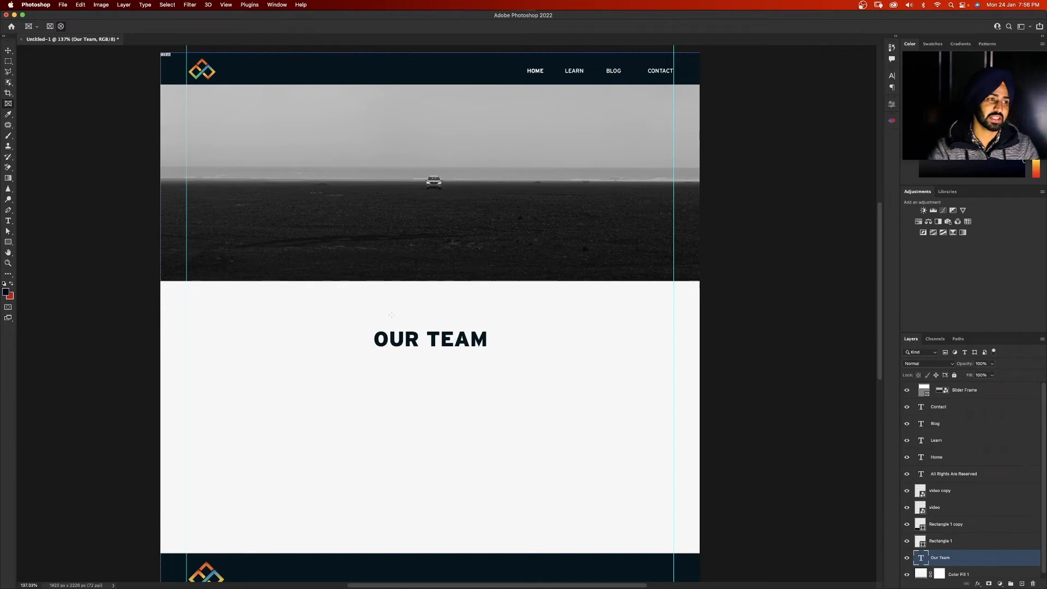
drag(236, 370, 328, 459)
key(v)
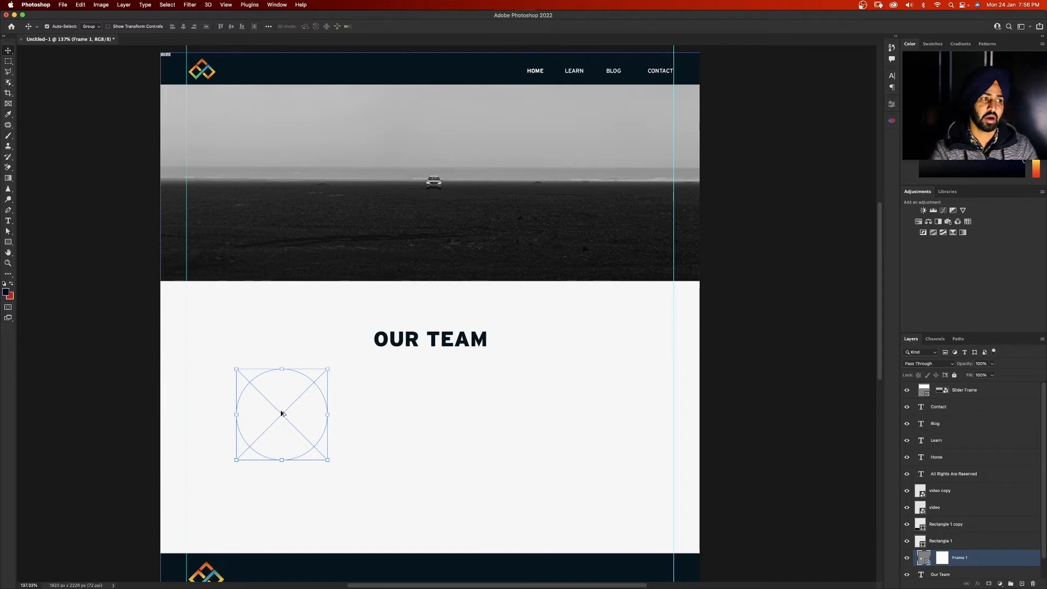
Step: Duplicate the circular frame twice to form a row of three evenly spaced frames beneath the heading
drag(282, 412, 419, 416)
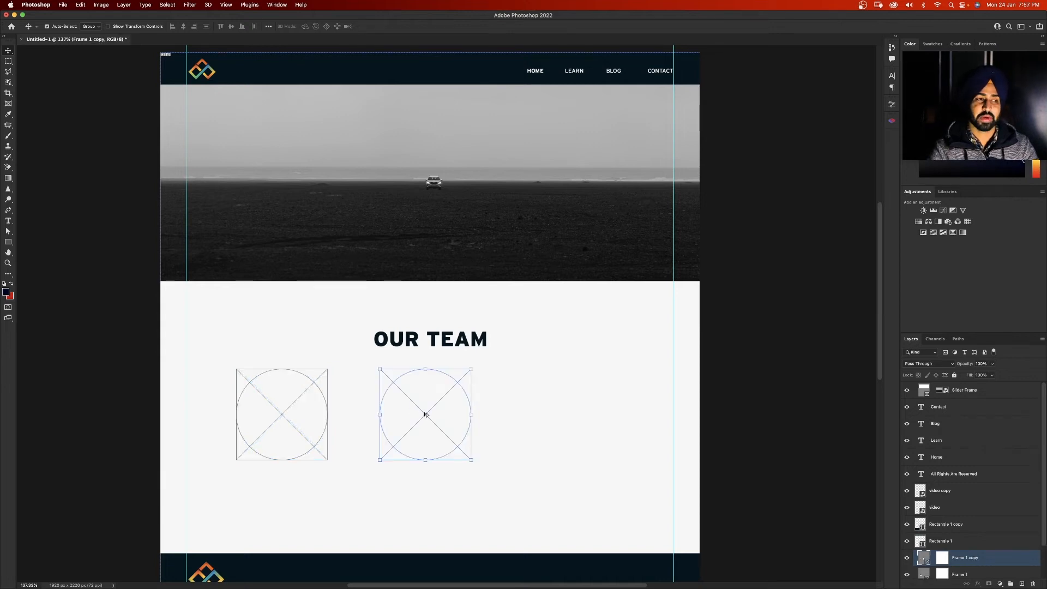
drag(425, 415, 566, 412)
click(425, 501)
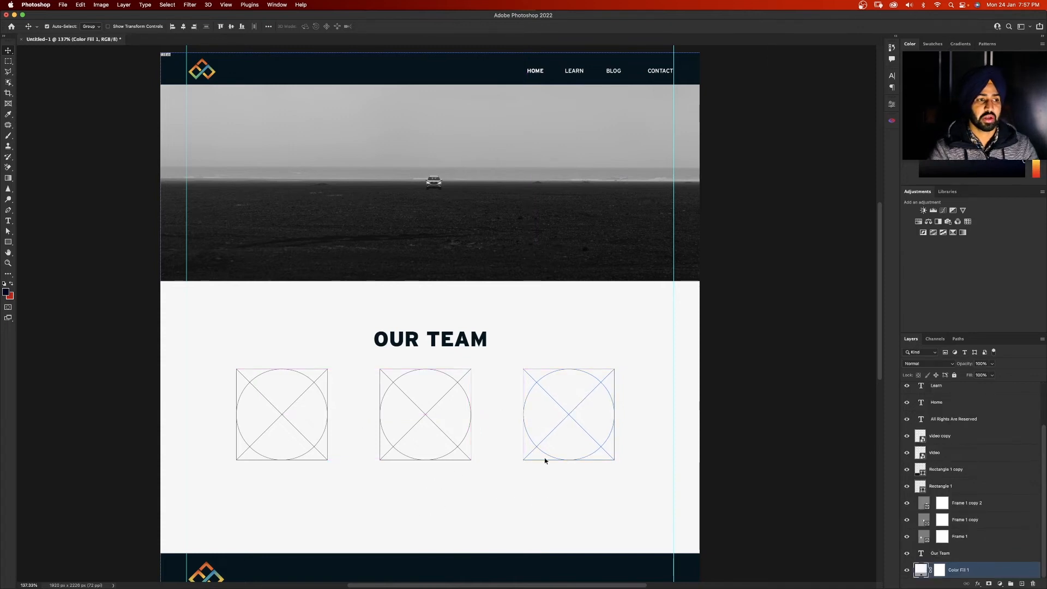
Step: Move all three circular frames down together to leave more space below the Our Team heading
click(551, 430)
shift+click(437, 424)
shift+click(285, 413)
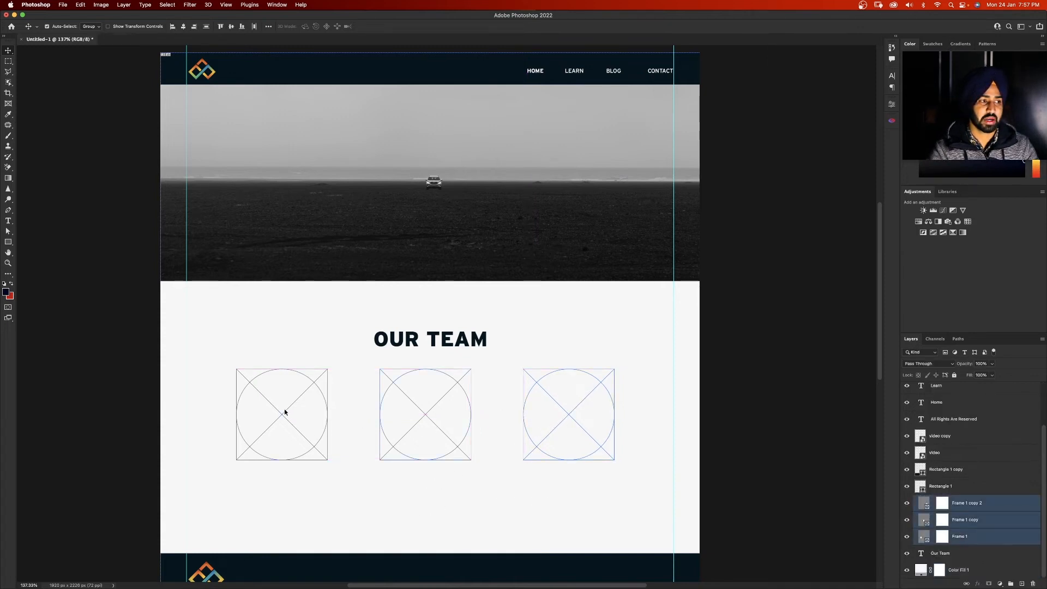
drag(285, 413, 297, 436)
click(309, 364)
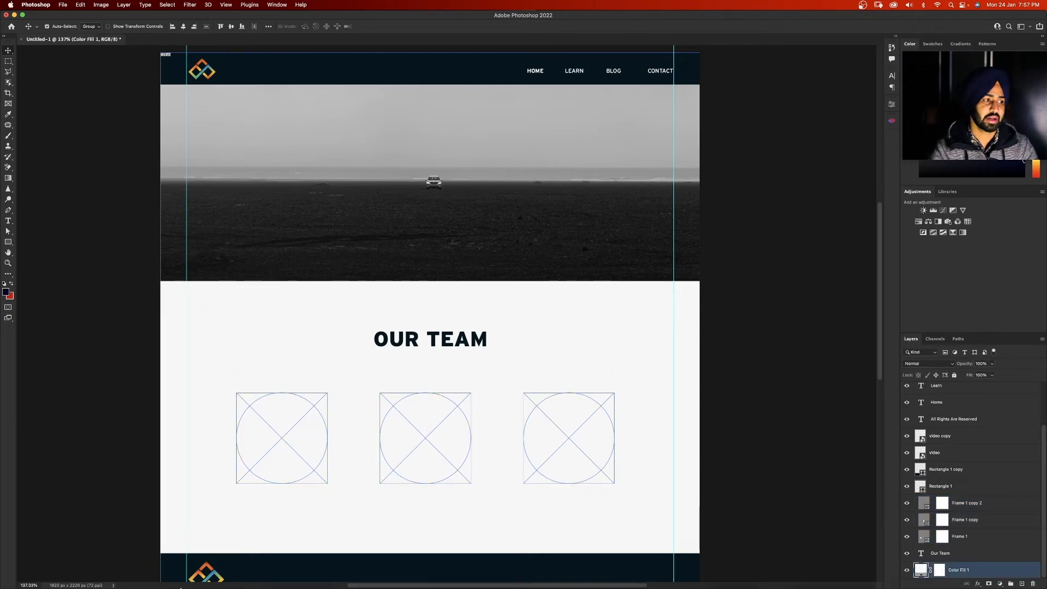
Step: Place the three portrait photos from the Website demo folder into the circular frames, from left to right in folder order
click(152, 571)
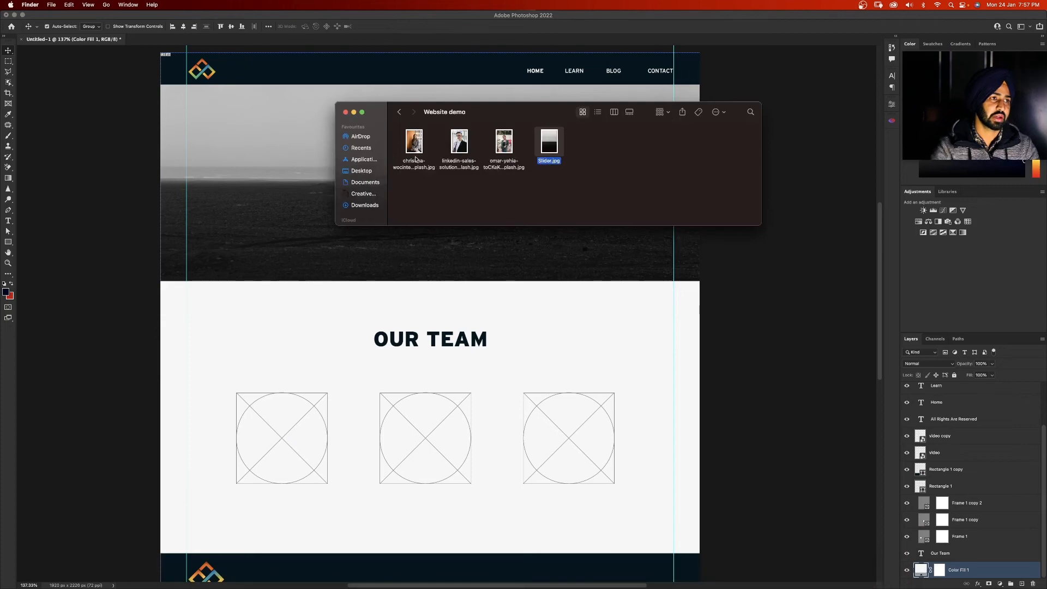
drag(414, 143, 289, 431)
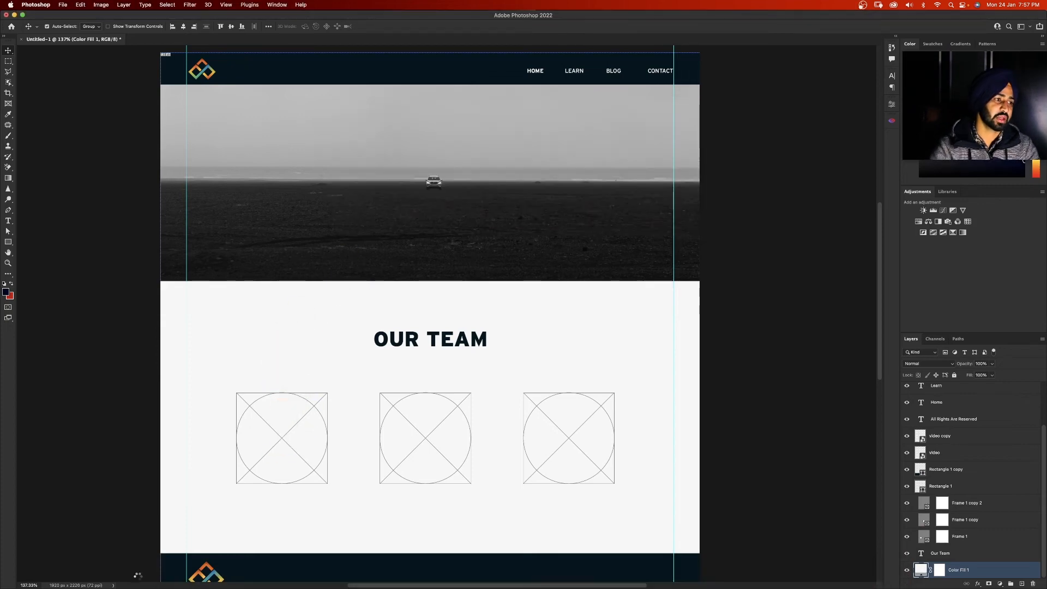
mouse_move(165, 587)
click(148, 570)
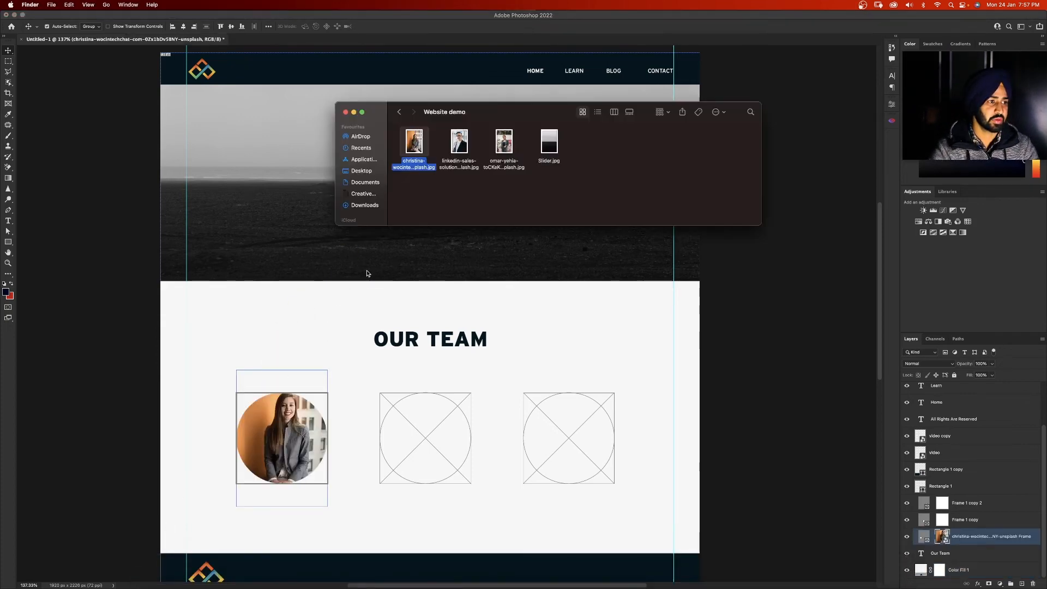
drag(459, 141, 423, 433)
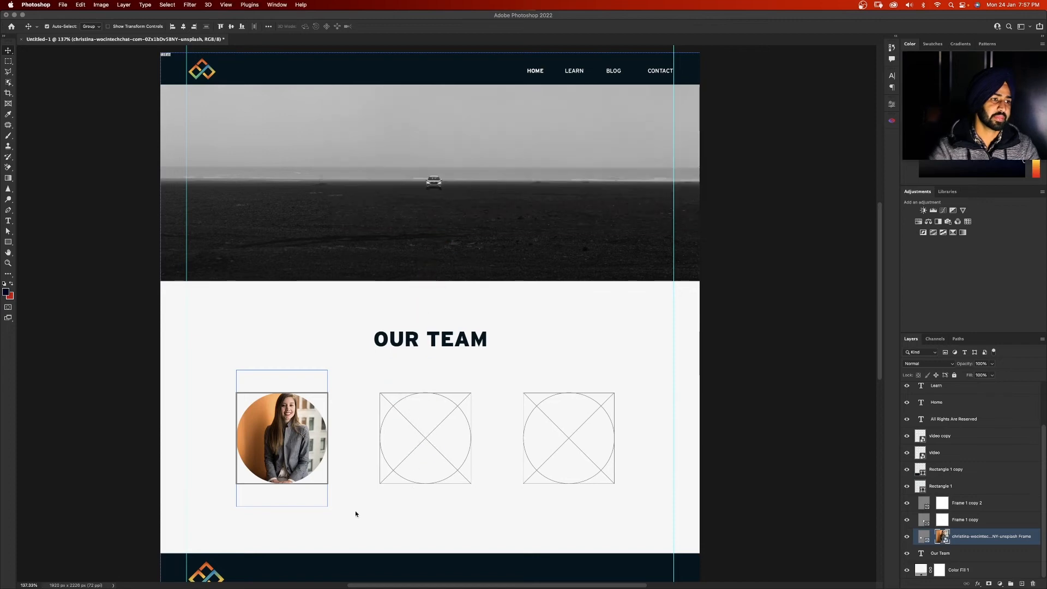
click(148, 569)
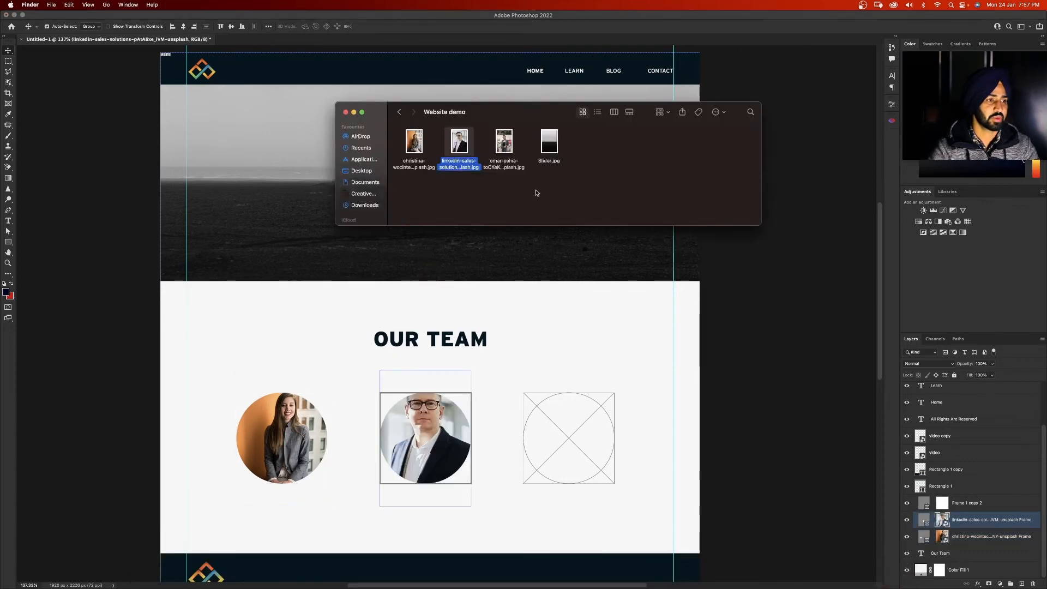
drag(504, 139, 548, 423)
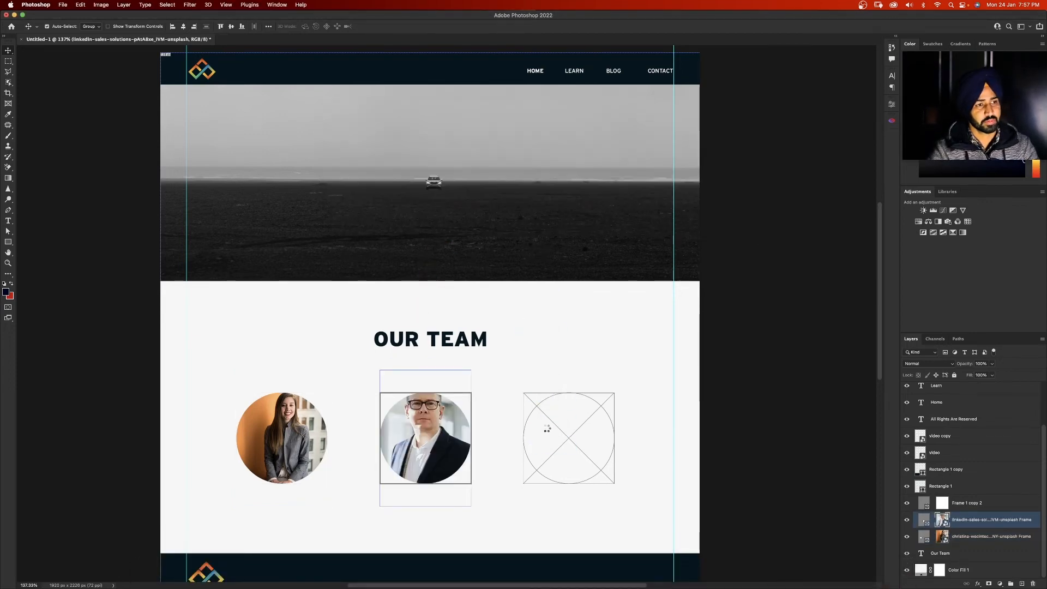
click(348, 438)
Step: Shift the middle portrait down inside its circular frame so the man's whole head fits in the circle
scroll(385, 477, up, 6)
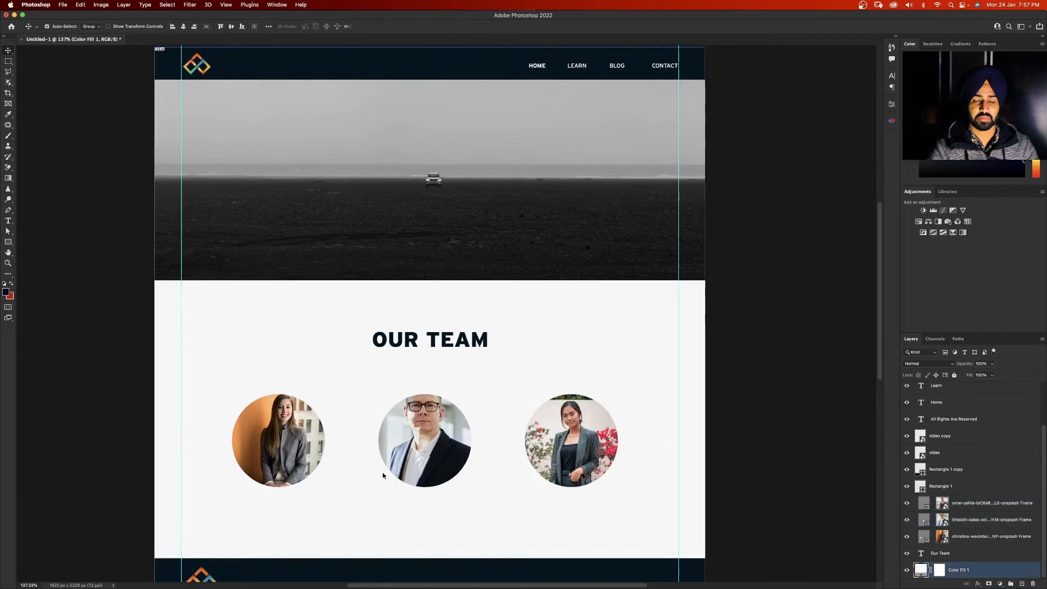
scroll(387, 478, down, 3)
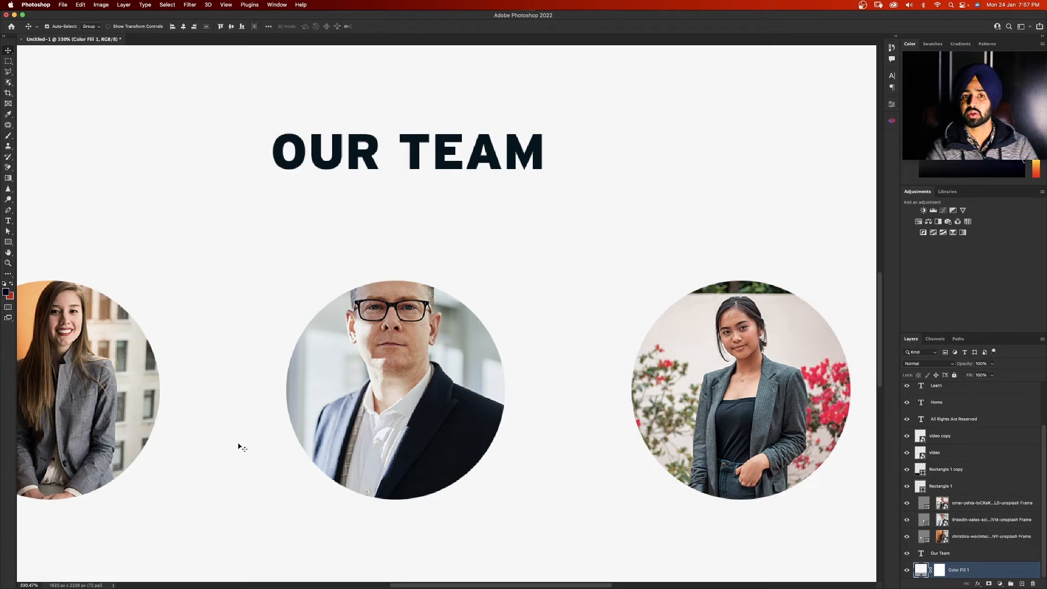
click(311, 375)
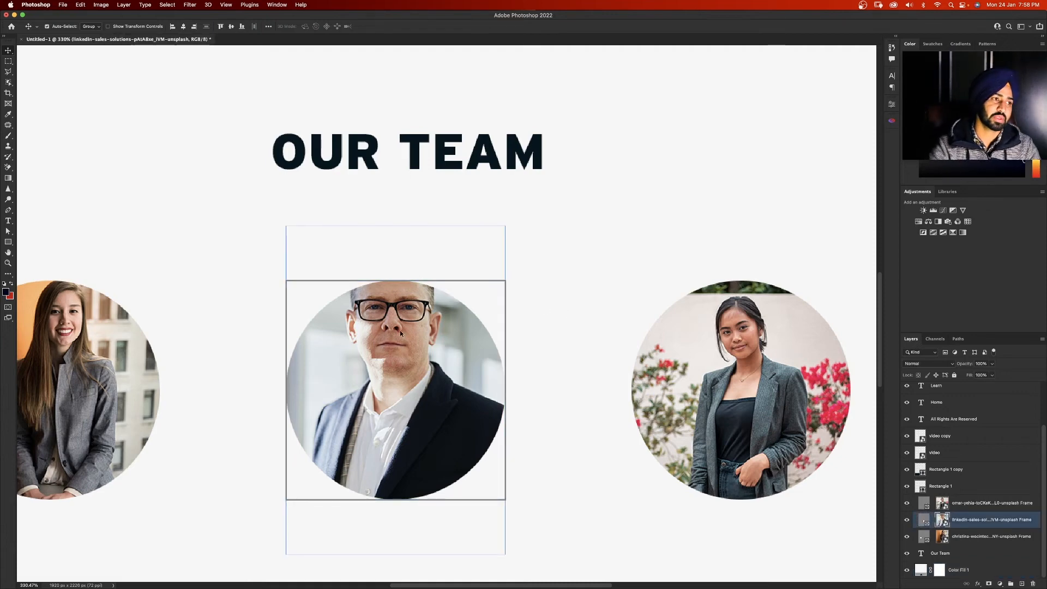
drag(400, 329, 412, 397)
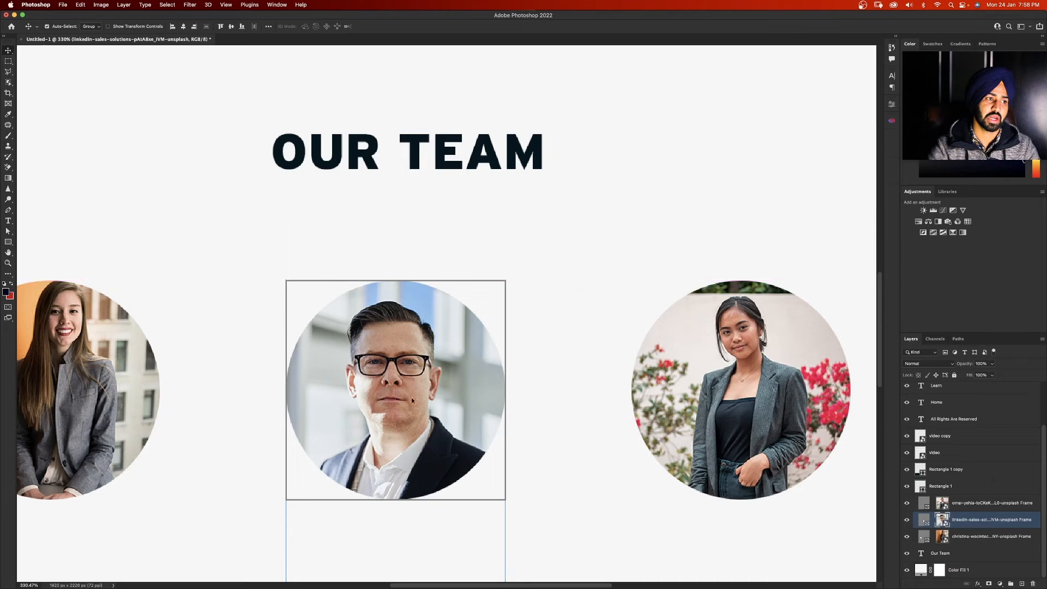
click(532, 357)
Step: Move the leftmost portrait down inside its circular frame without moving the frame
key(super+minus)
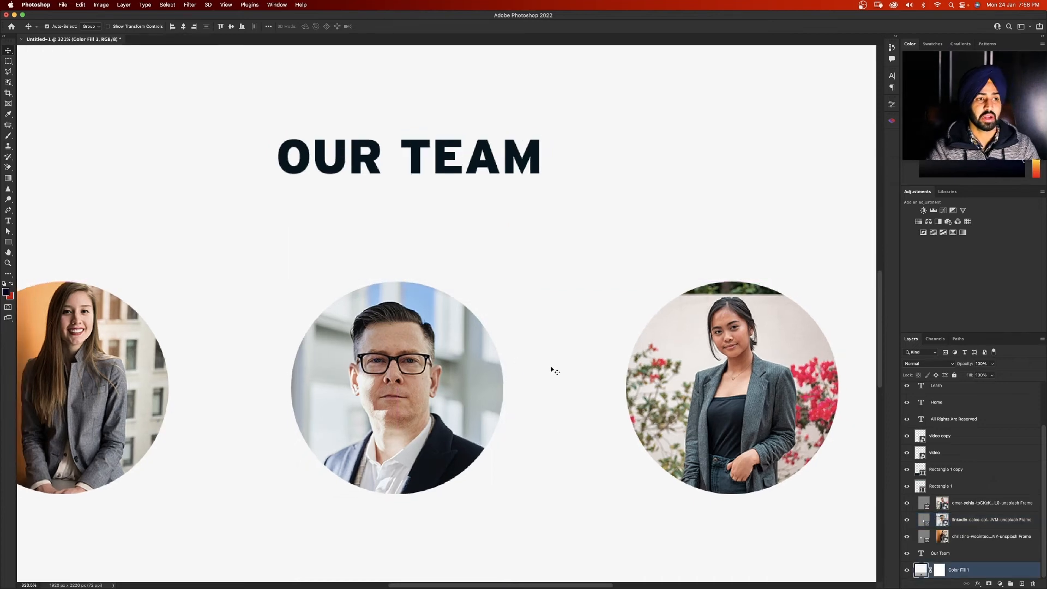
scroll(554, 371, down, 3)
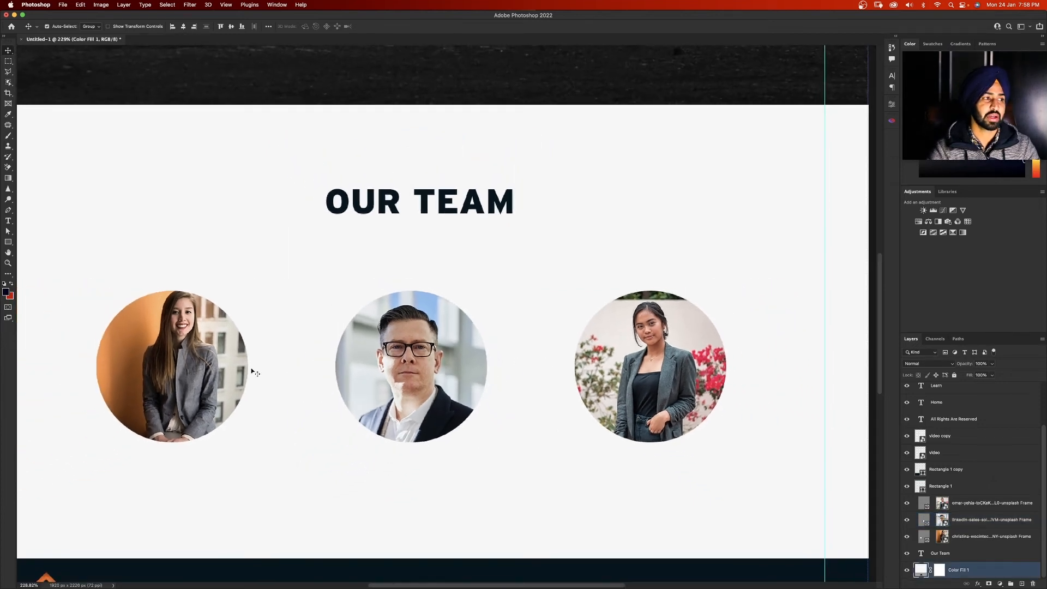
click(187, 355)
drag(197, 319, 200, 345)
click(255, 327)
Step: Enlarge the leftmost portrait inside its frame and reposition it so the head and shoulders fill the circle
click(200, 344)
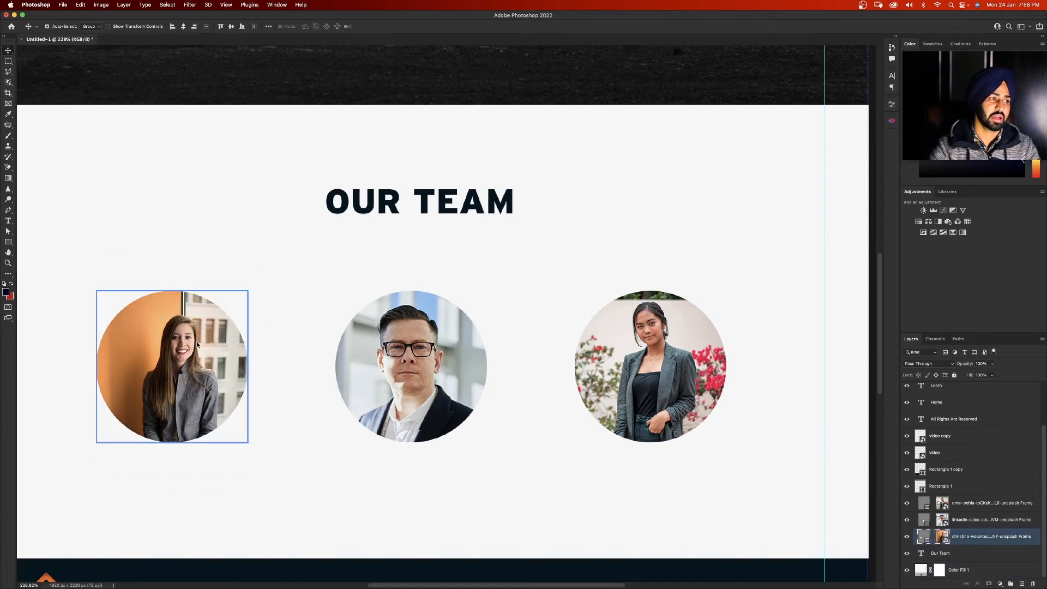
click(200, 345)
key(super+t)
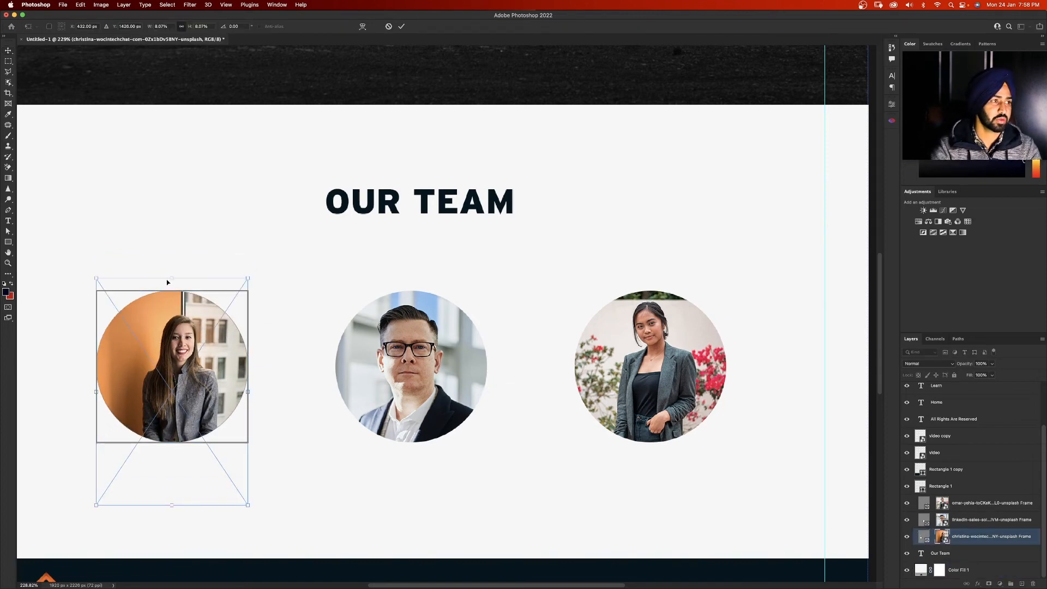
drag(168, 282, 167, 205)
drag(199, 341, 191, 390)
key(Return)
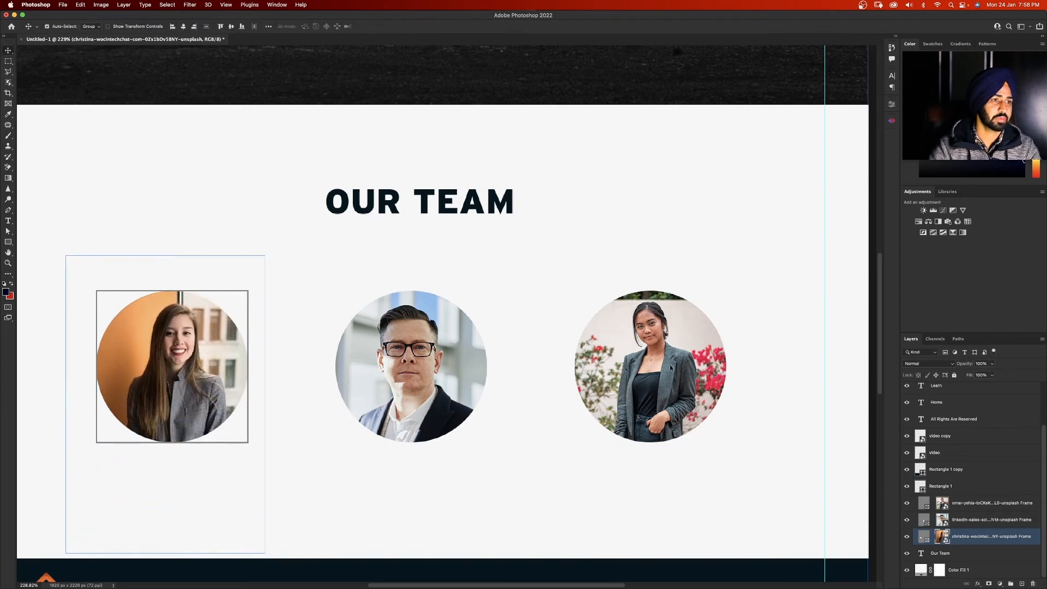
Step: Scale the rightmost portrait to about 11.5% inside its frame and reposition it to show the head and shoulders
click(670, 368)
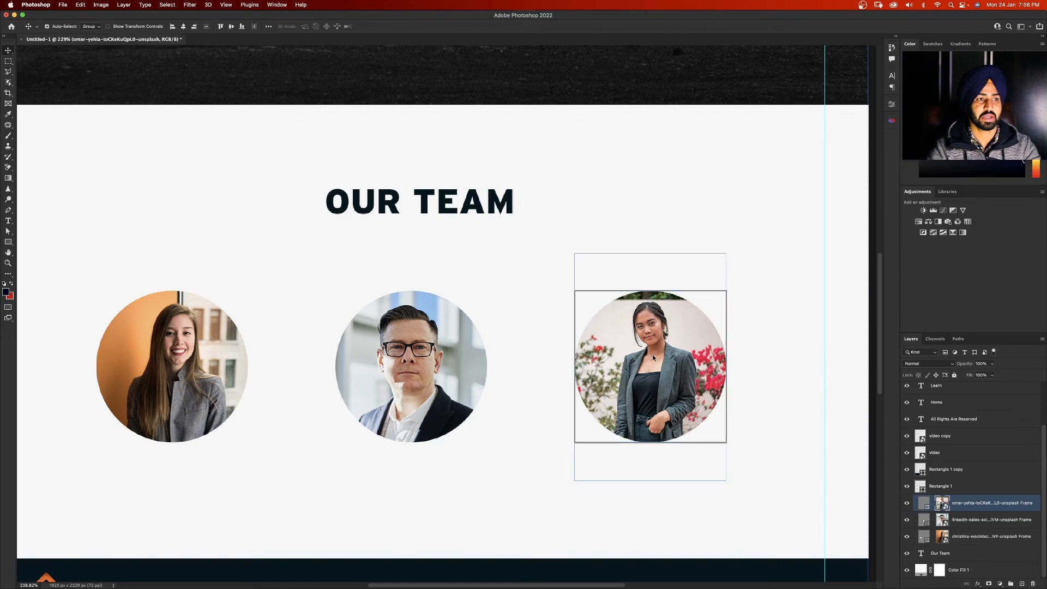
key(super+t)
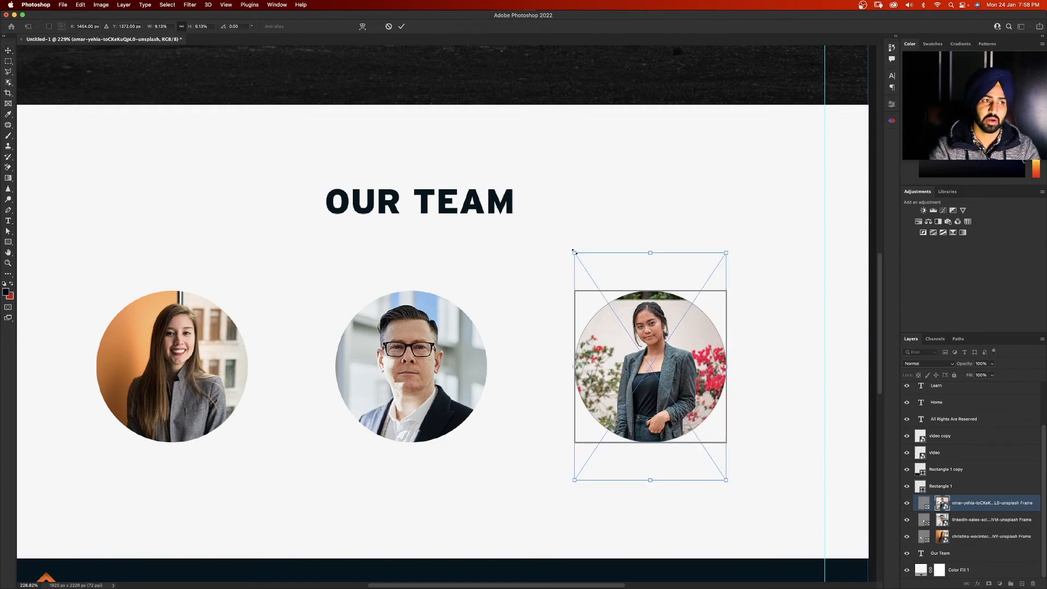
drag(574, 251, 532, 195)
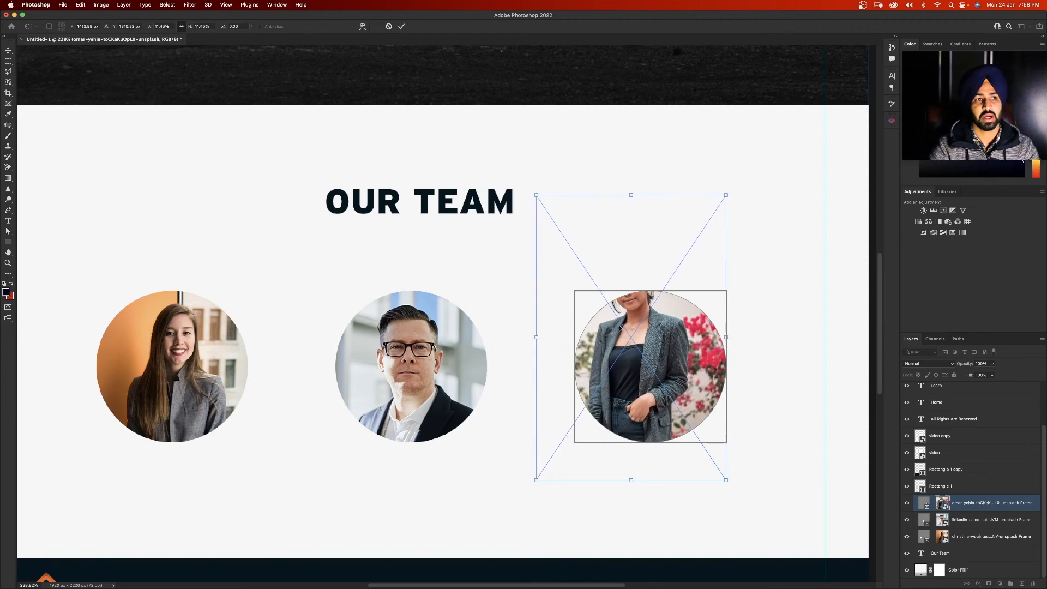
drag(620, 328, 639, 370)
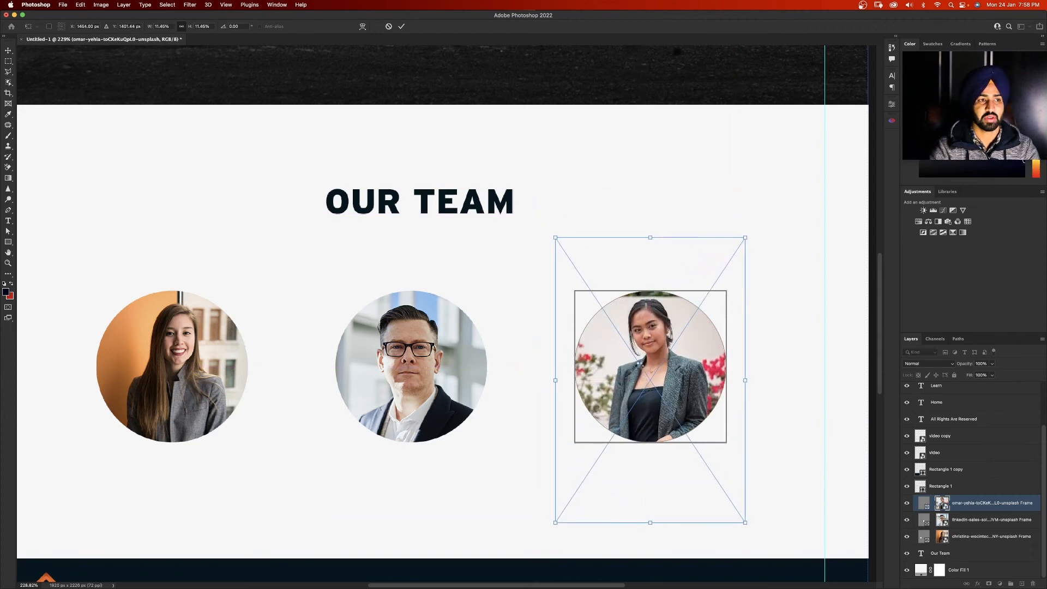
key(Return)
click(452, 453)
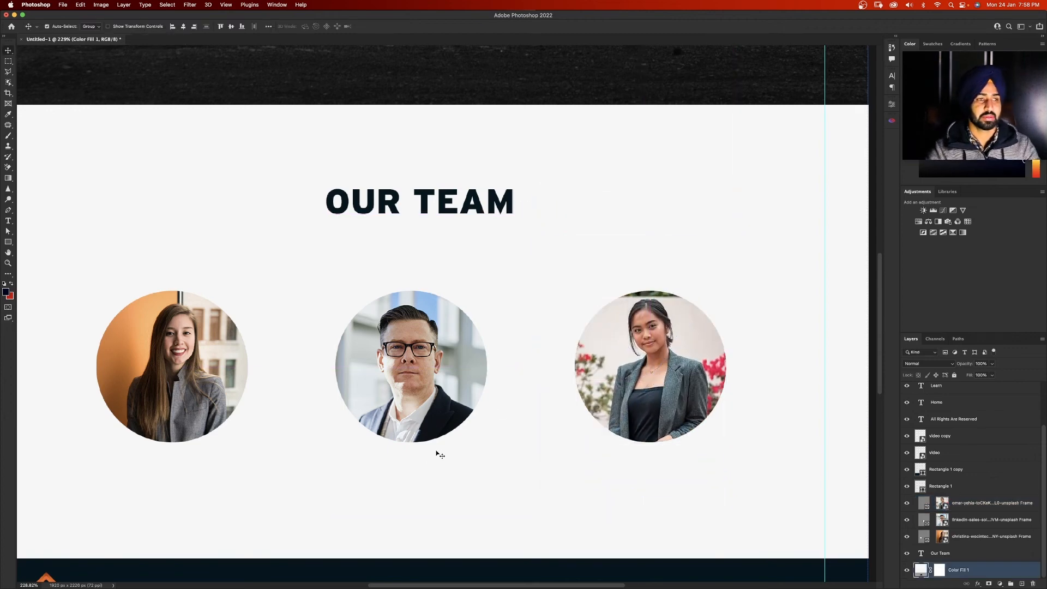
scroll(440, 454, down, 5)
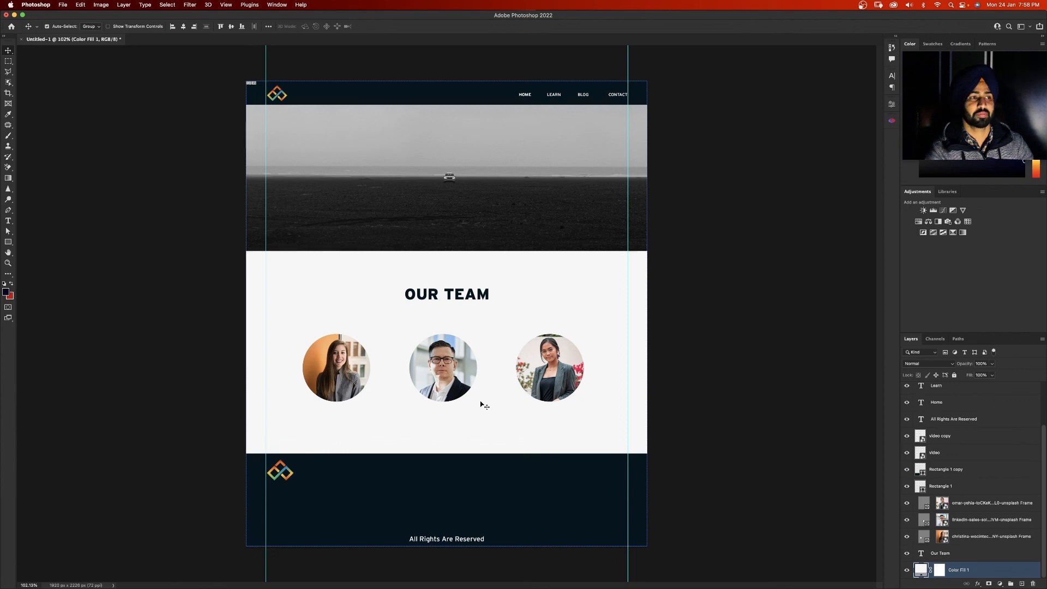
scroll(390, 153, up, 7)
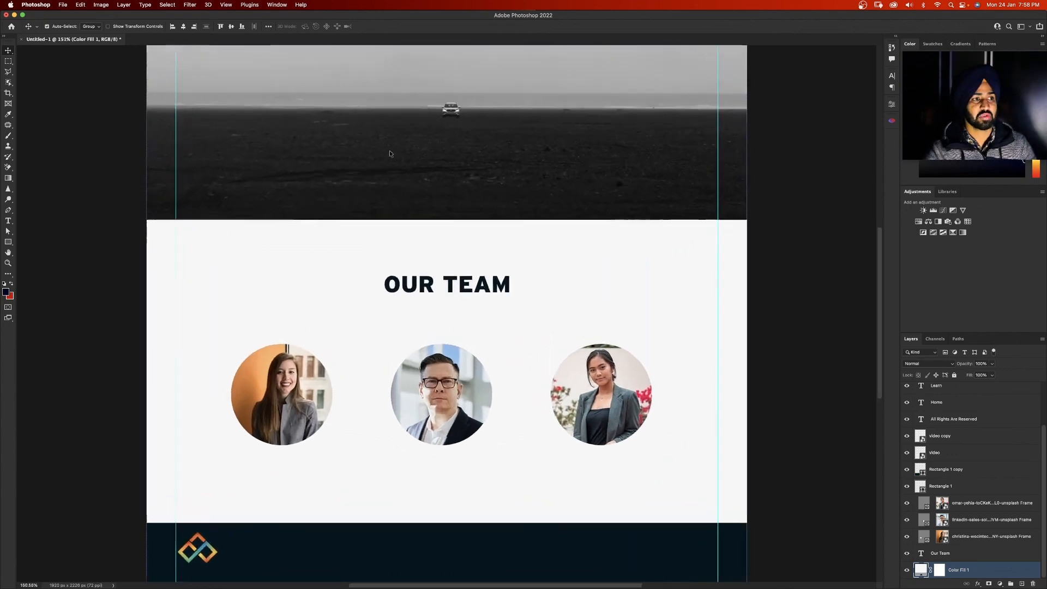
scroll(389, 154, up, 1)
scroll(388, 154, down, 3)
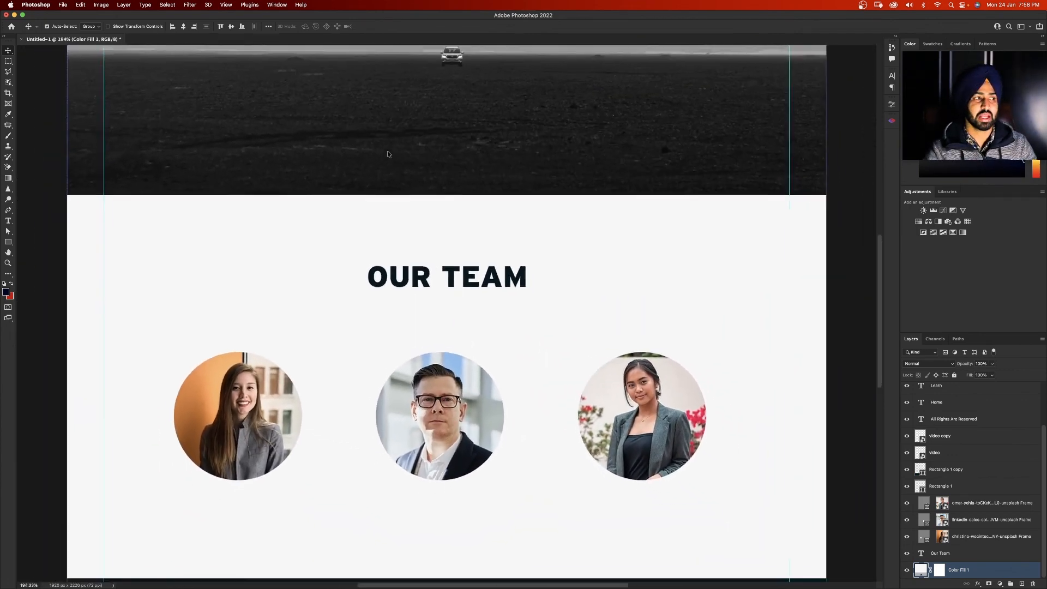
scroll(388, 154, up, 1)
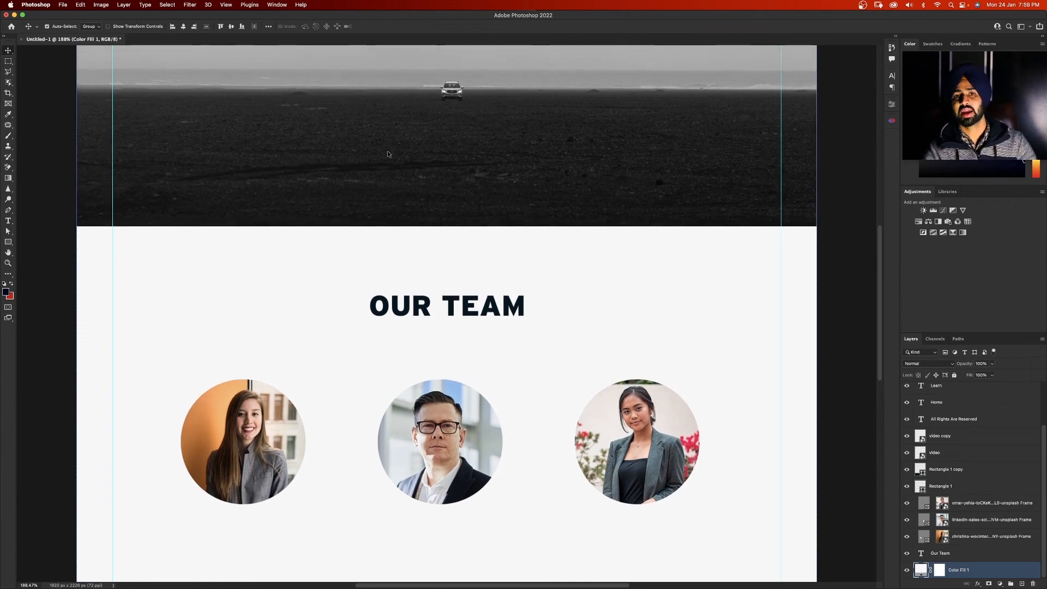